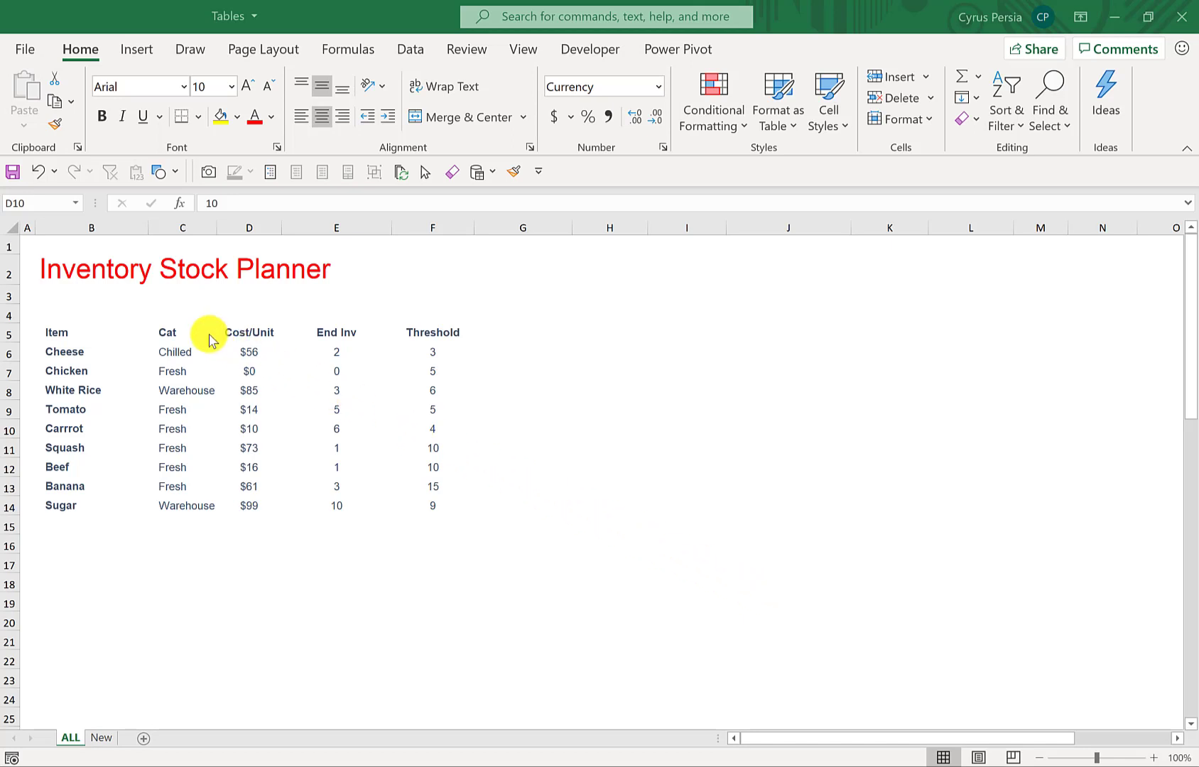
- Examine the inventory list's header row, its Item and End Inv columns, and individual data cells
click(169, 338)
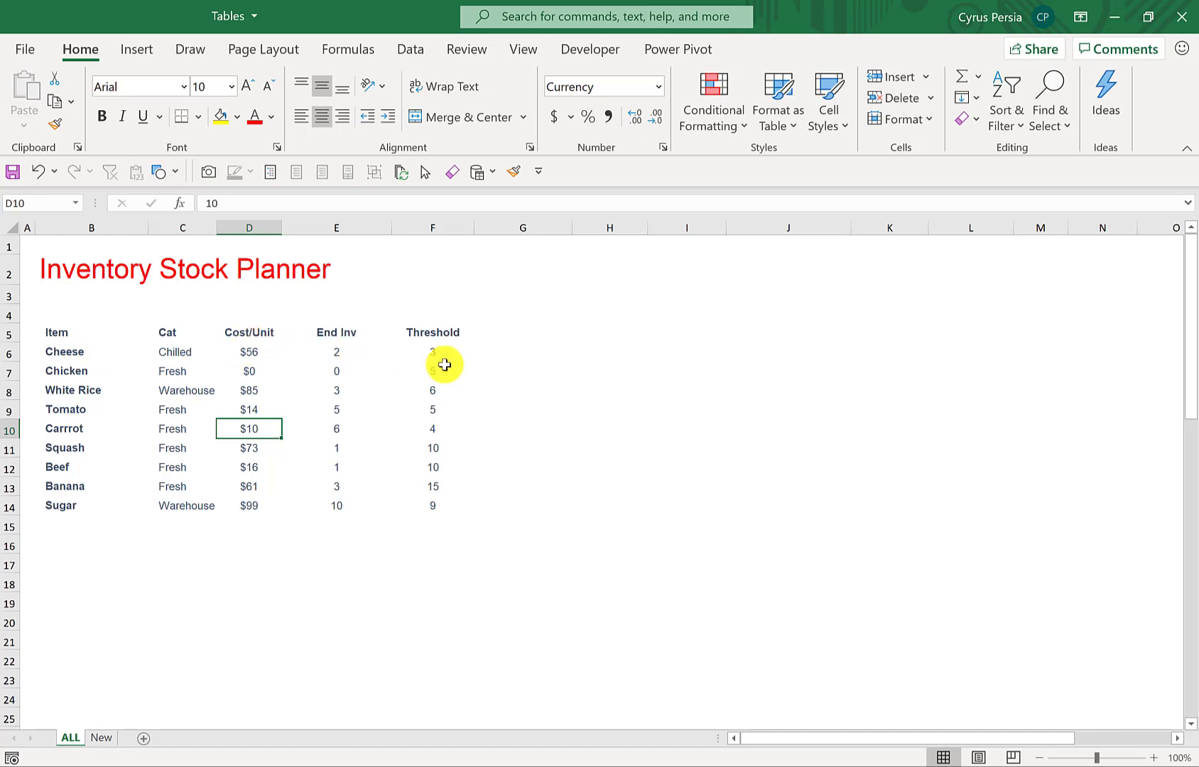
click(316, 369)
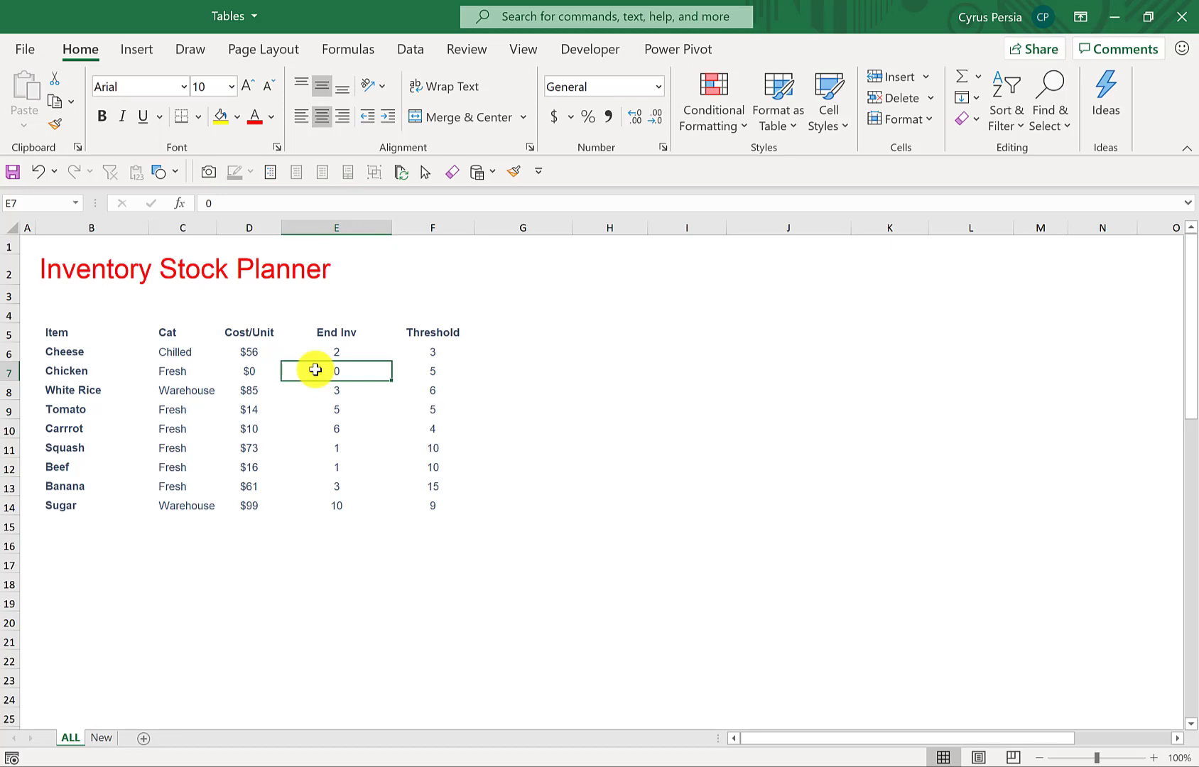
click(202, 351)
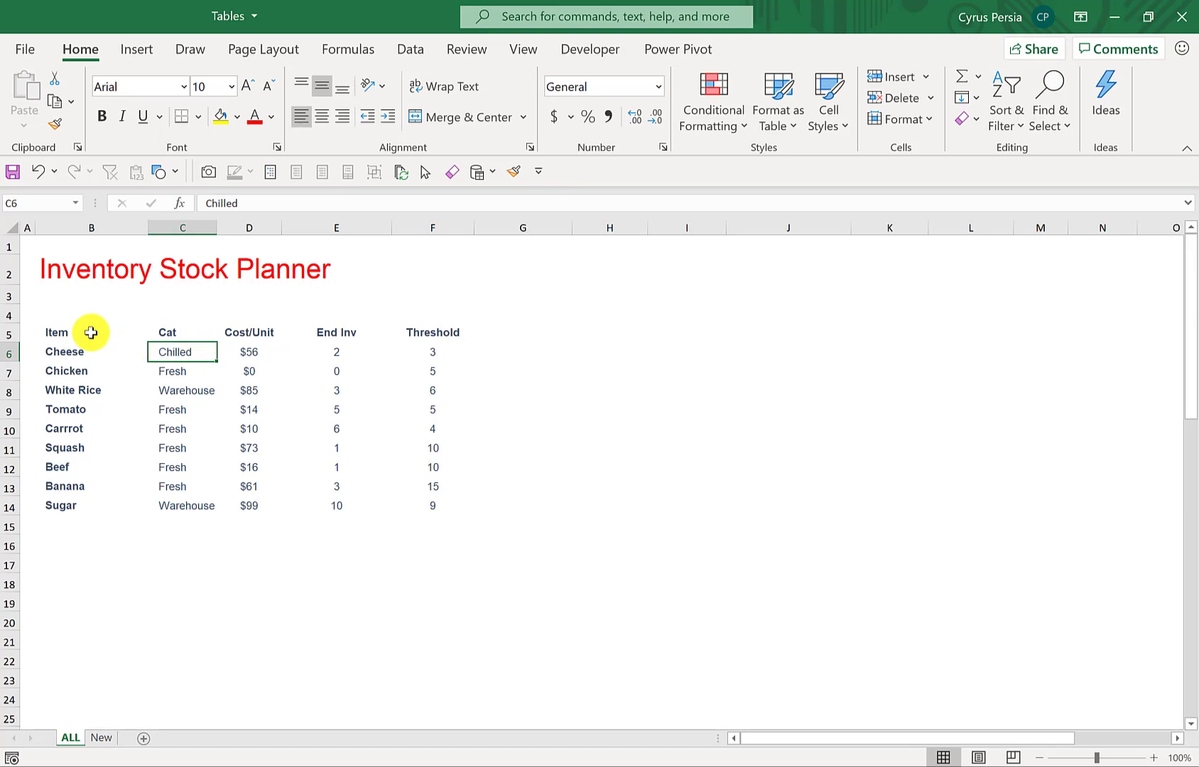
drag(91, 332, 428, 329)
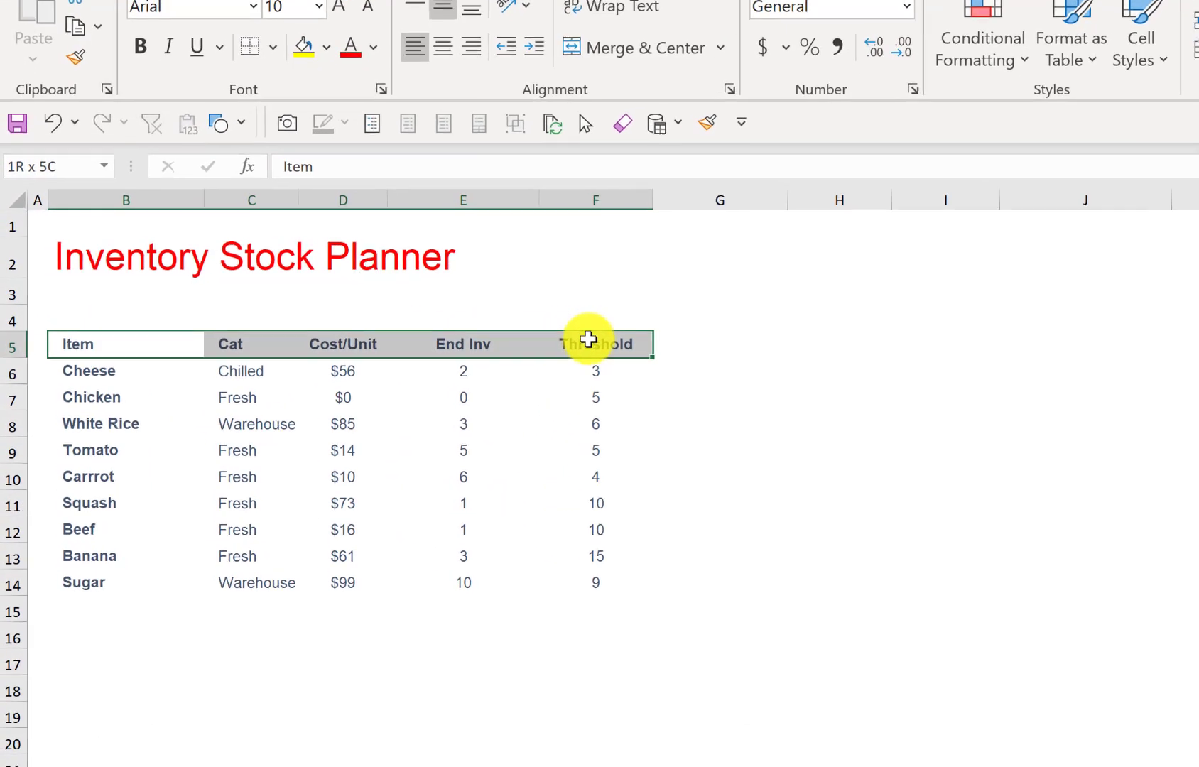
drag(588, 339, 588, 340)
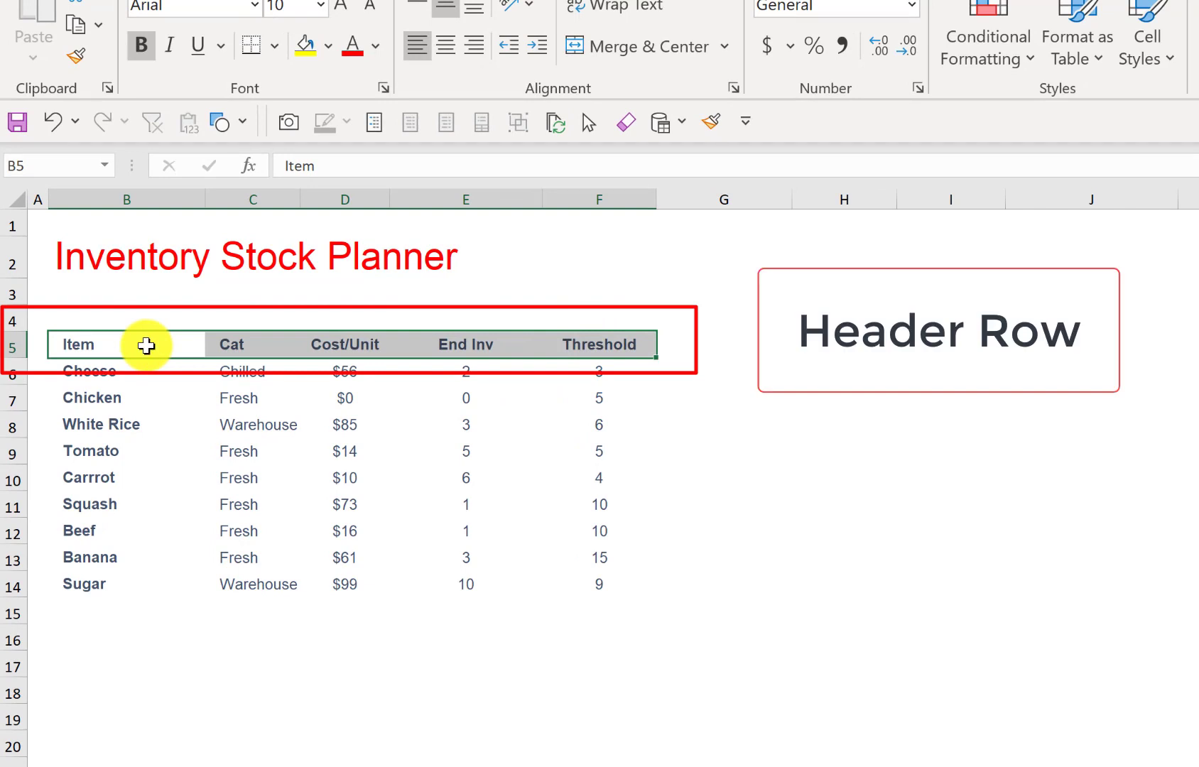
click(145, 346)
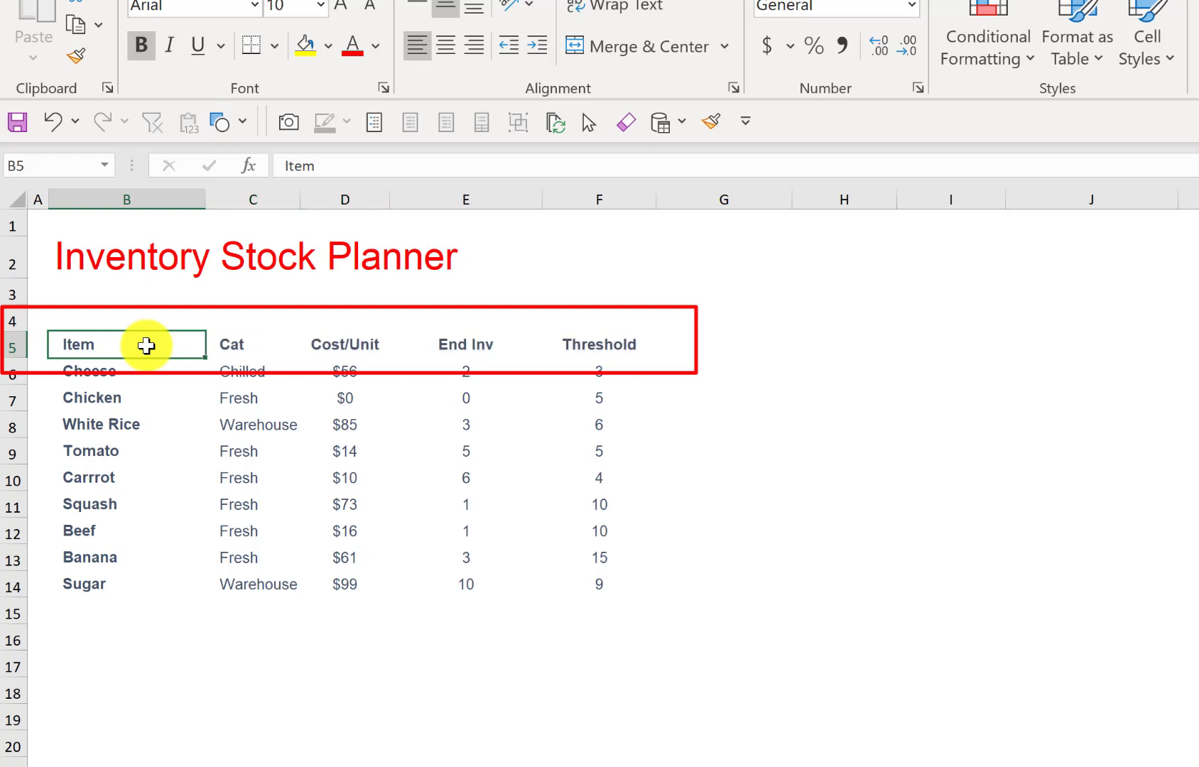
drag(145, 346, 147, 504)
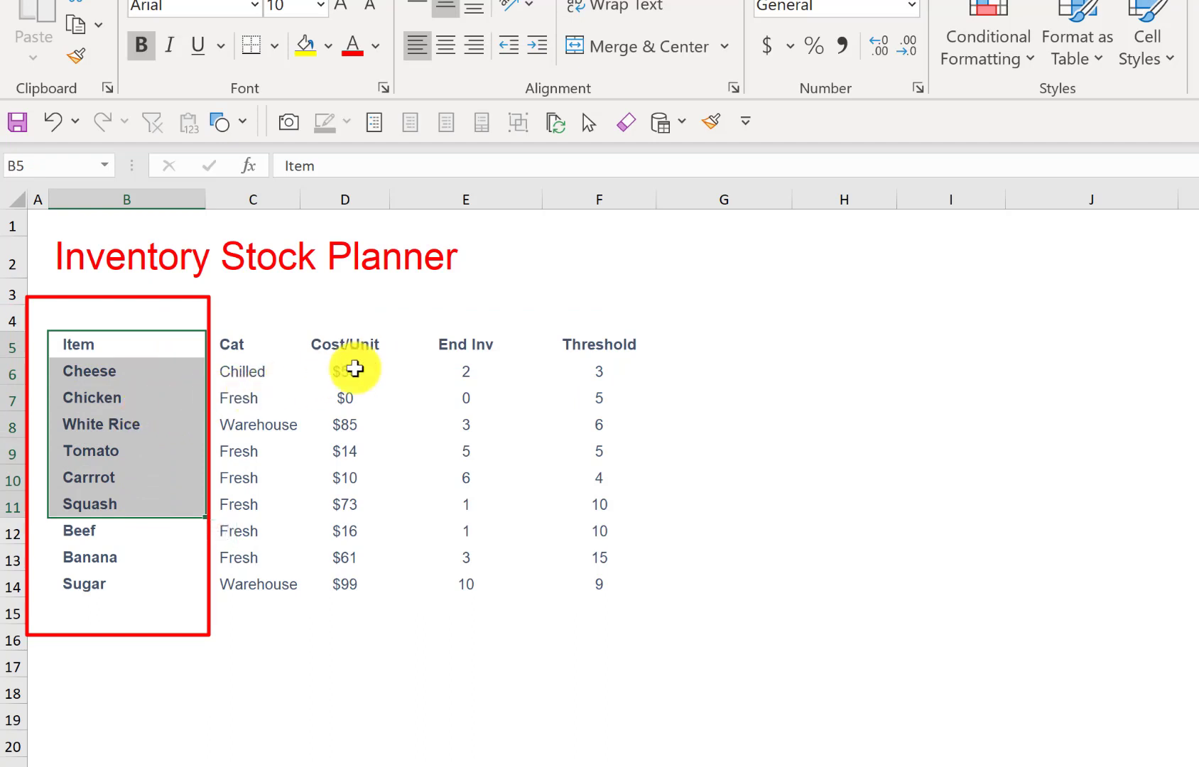
click(481, 344)
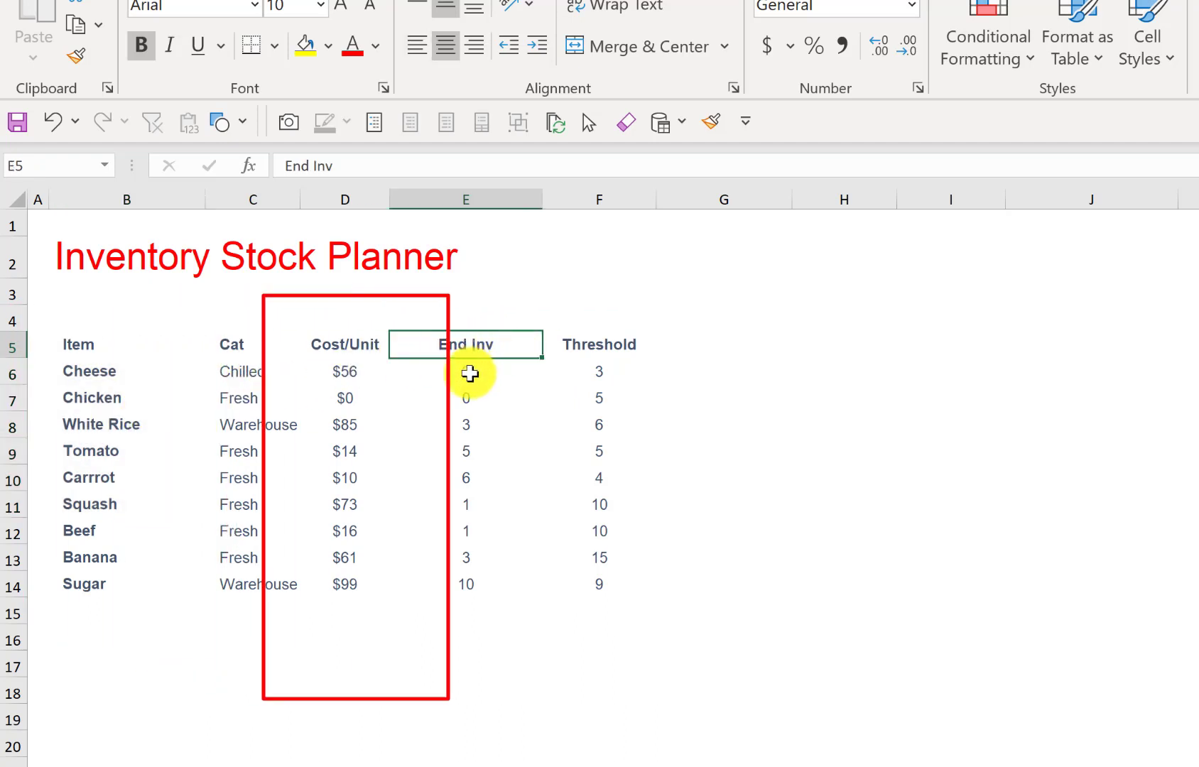
drag(471, 374, 466, 449)
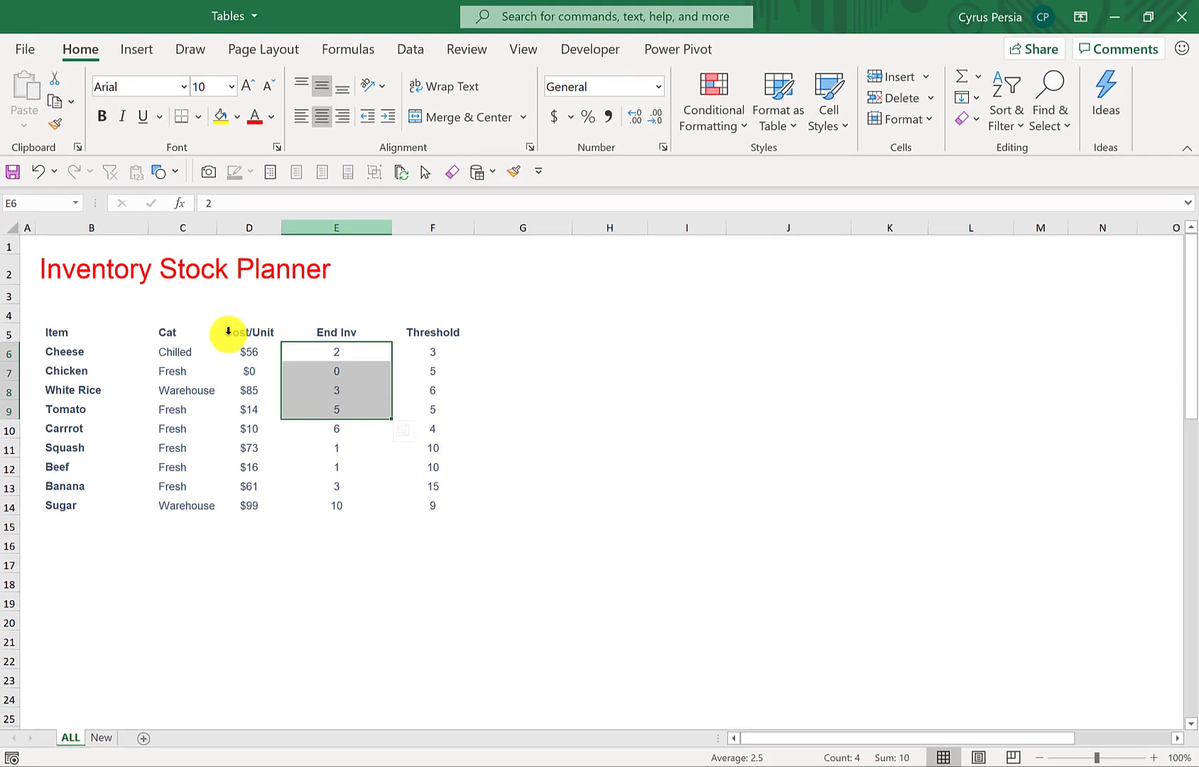
- Insert a blank column between the Cost/Unit and End Inv columns
click(336, 228)
right_click(295, 417)
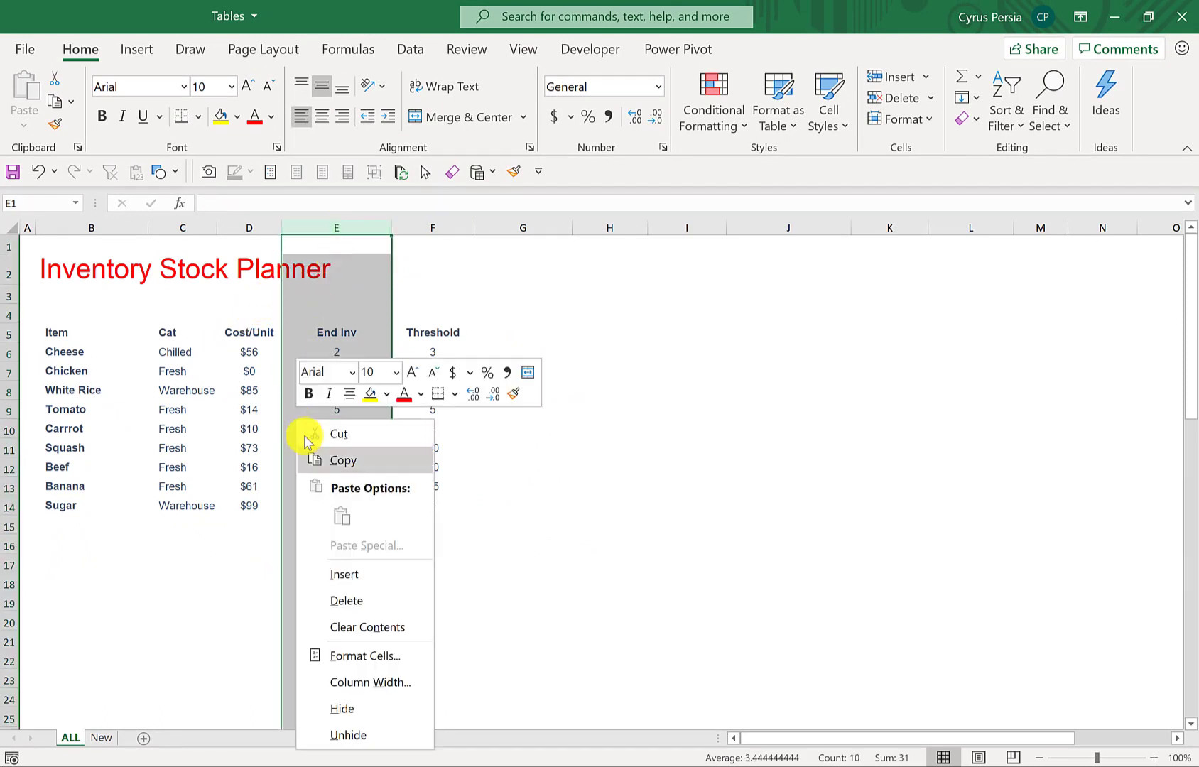
click(383, 570)
drag(314, 354, 317, 488)
- Insert a blank row above the White Rice row
click(249, 391)
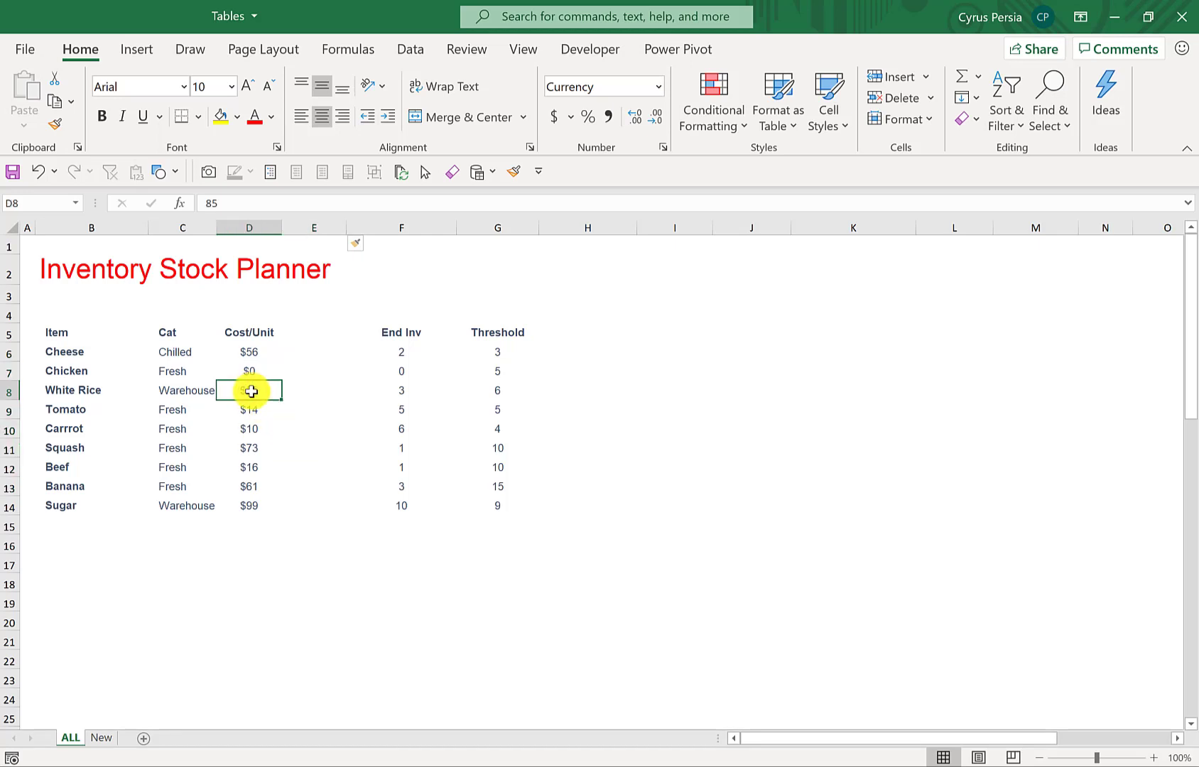
key(shift+space)
right_click(249, 394)
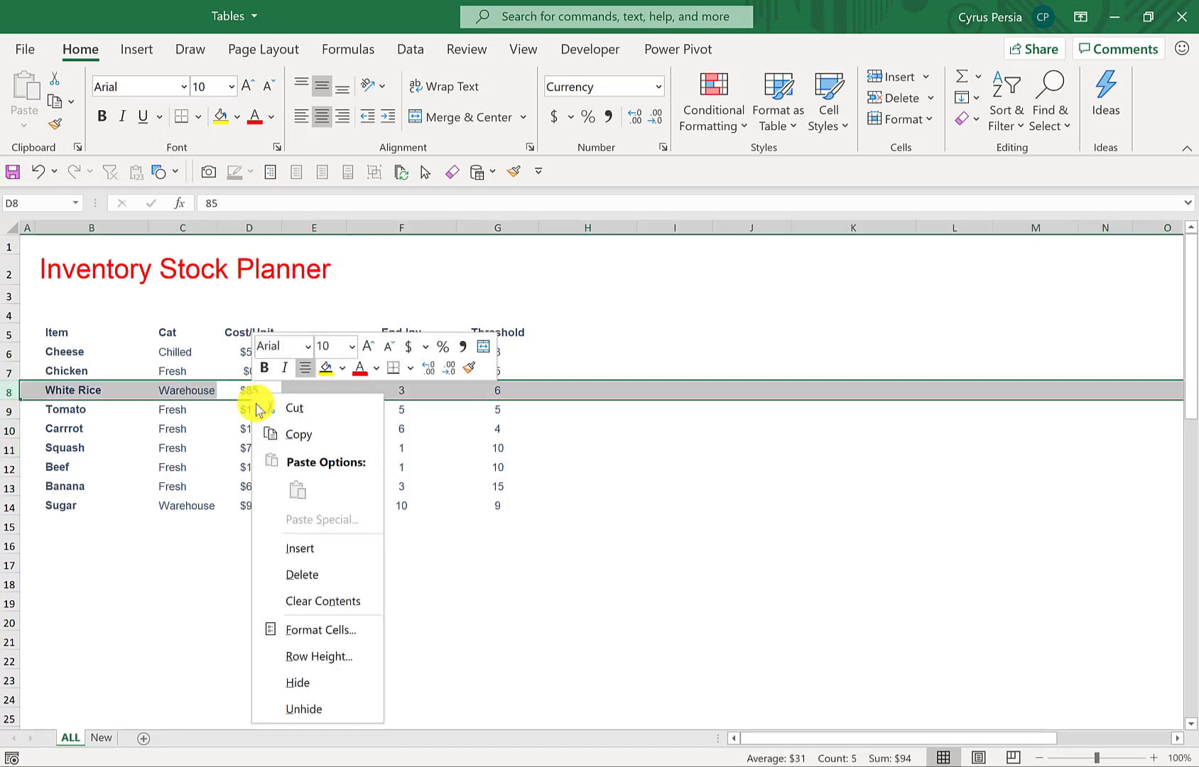
click(317, 549)
click(332, 467)
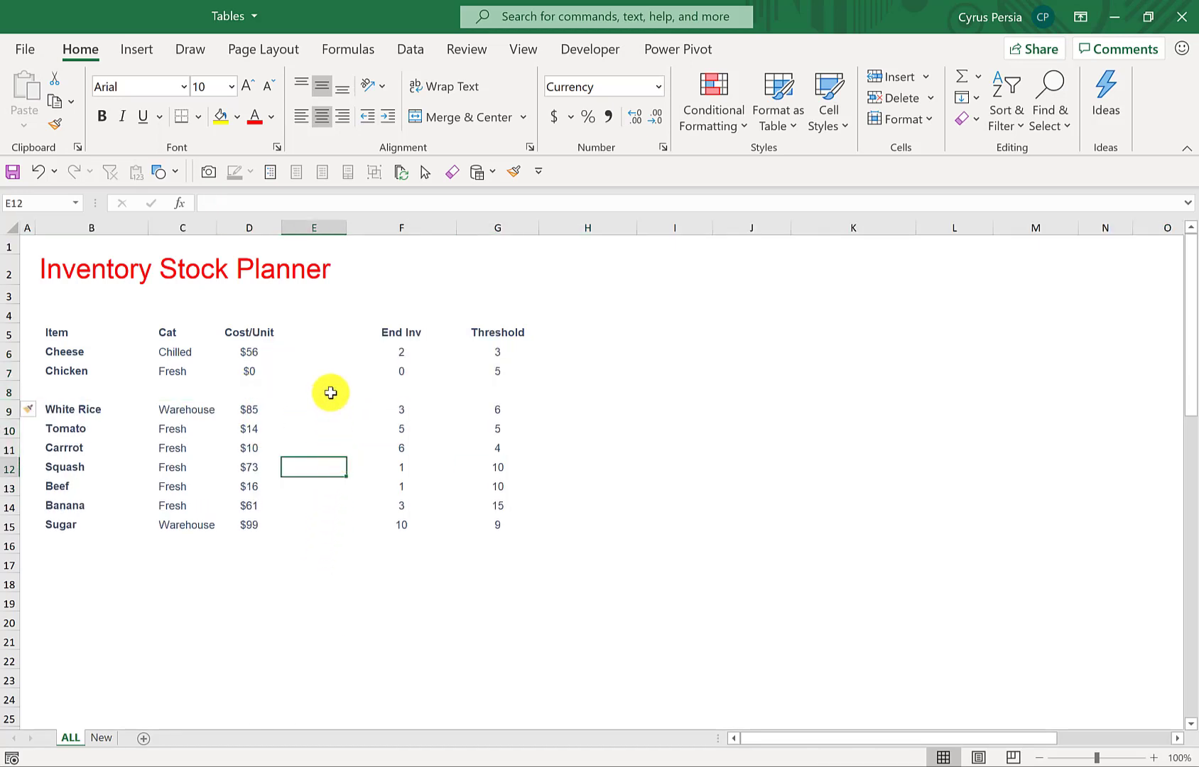
- Undo the row and column insertions in the inventory list
key(ctrl+z)
key(ctrl+z)
key(ctrl+z)
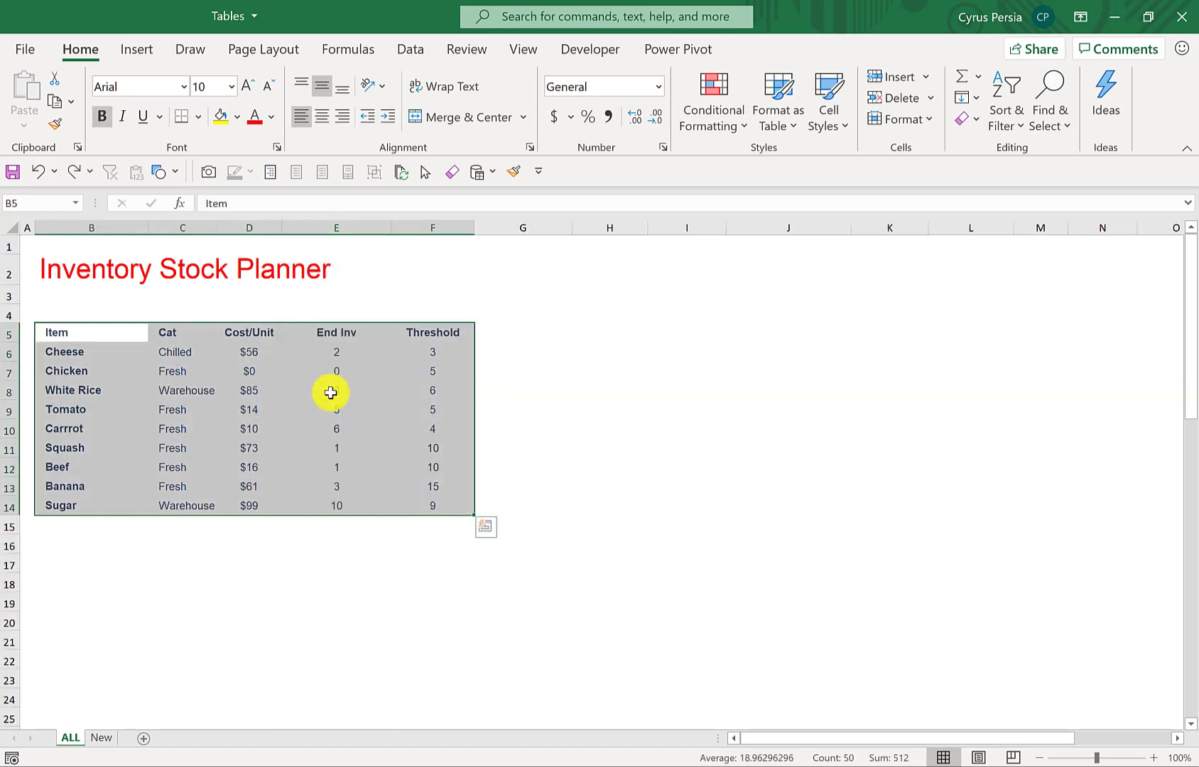
click(434, 393)
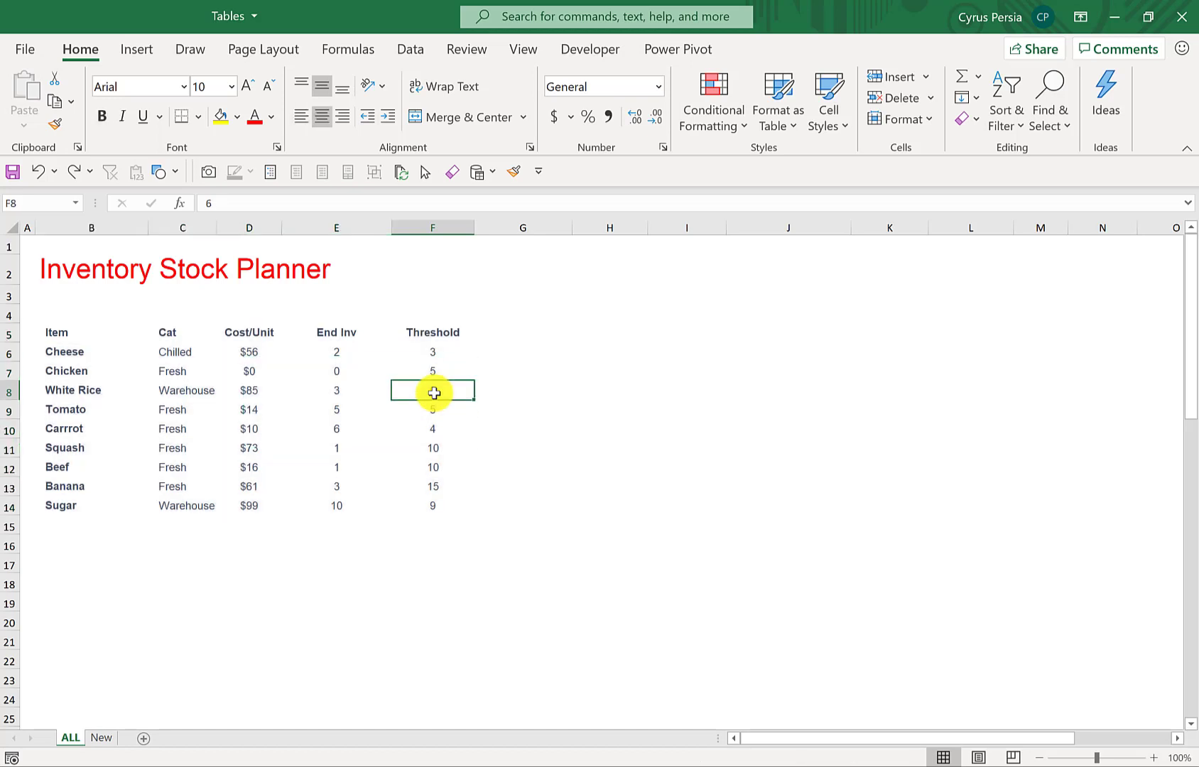
click(433, 522)
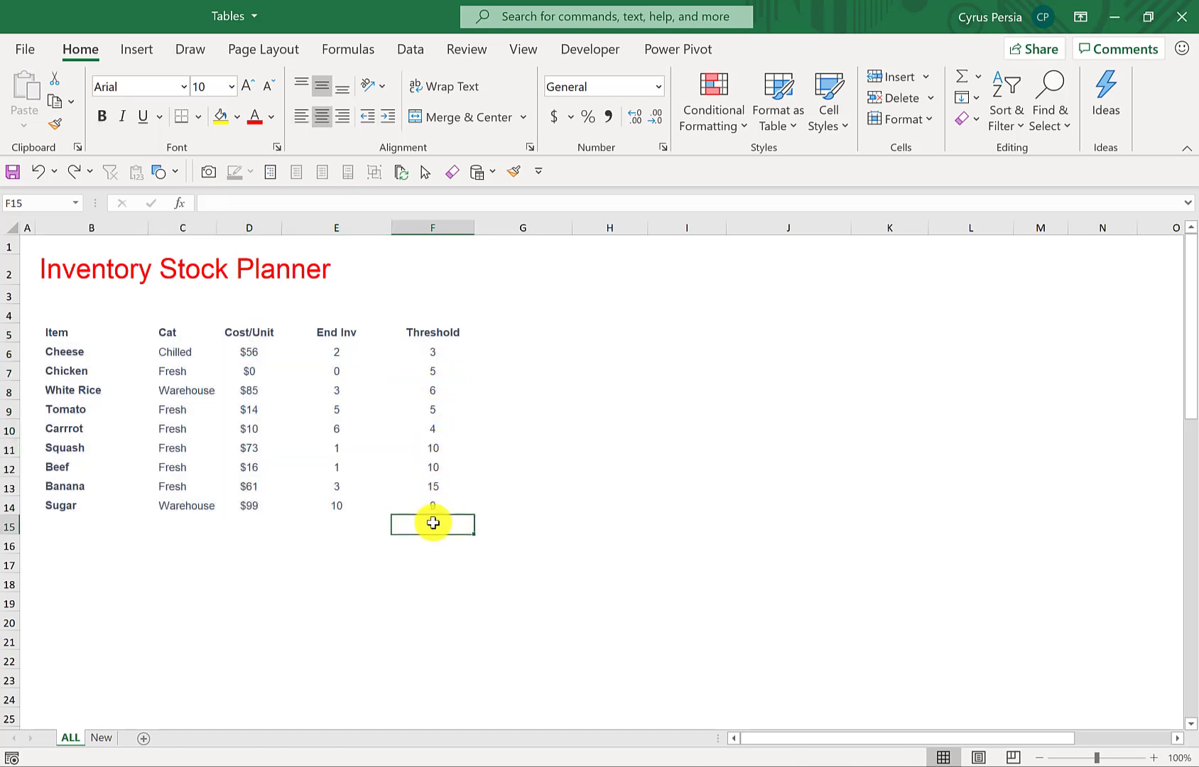
key(ctrl+y)
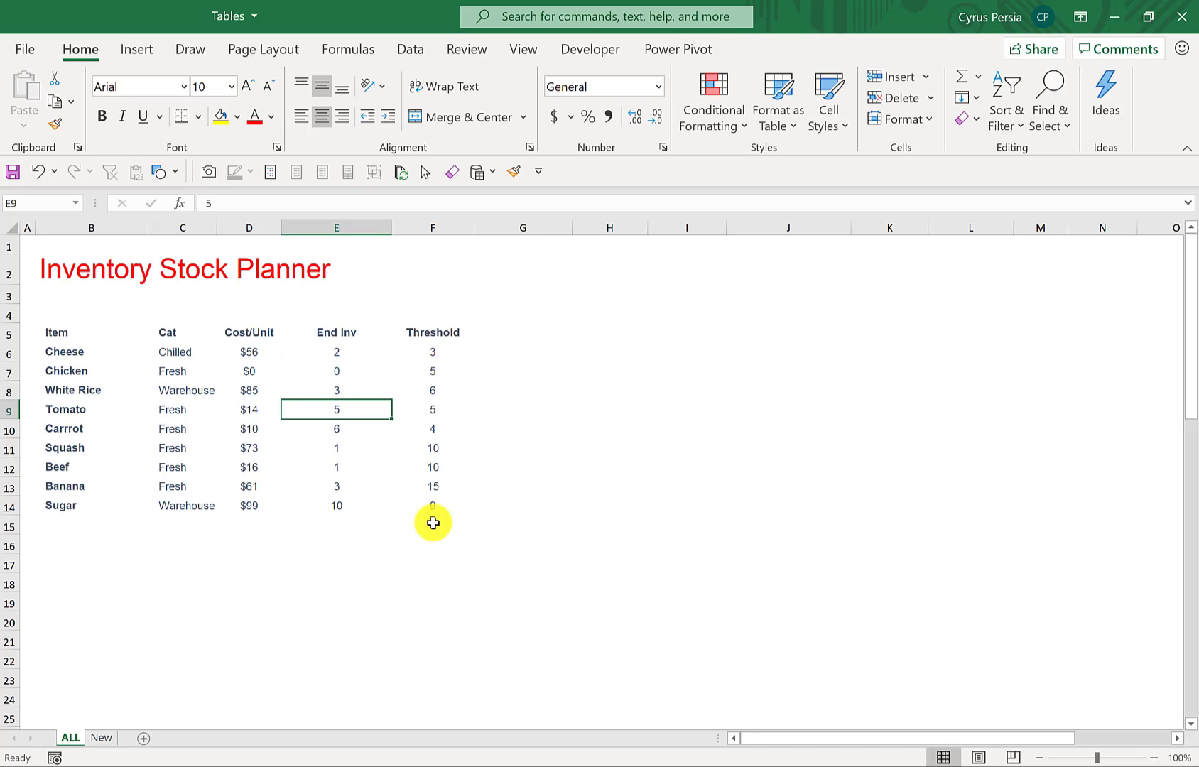
- Convert the inventory range B5:F14 into a table with headers
click(249, 377)
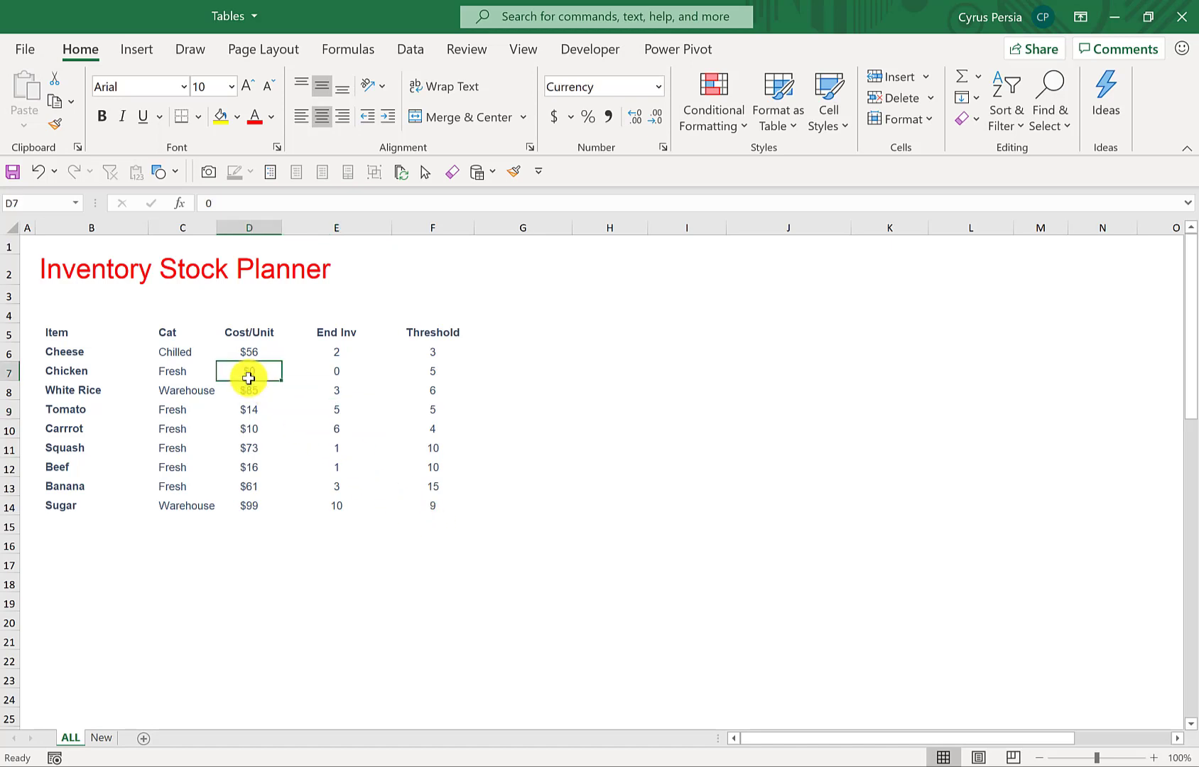
key(ctrl+t)
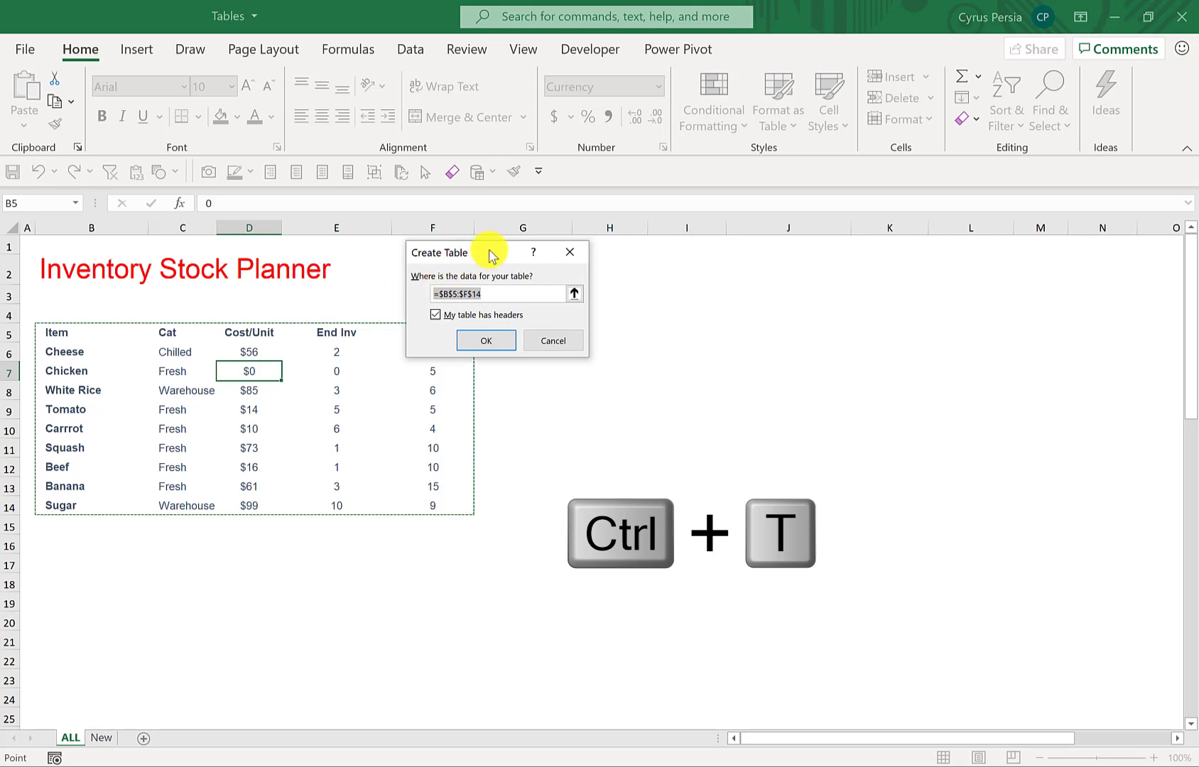
drag(489, 253, 581, 243)
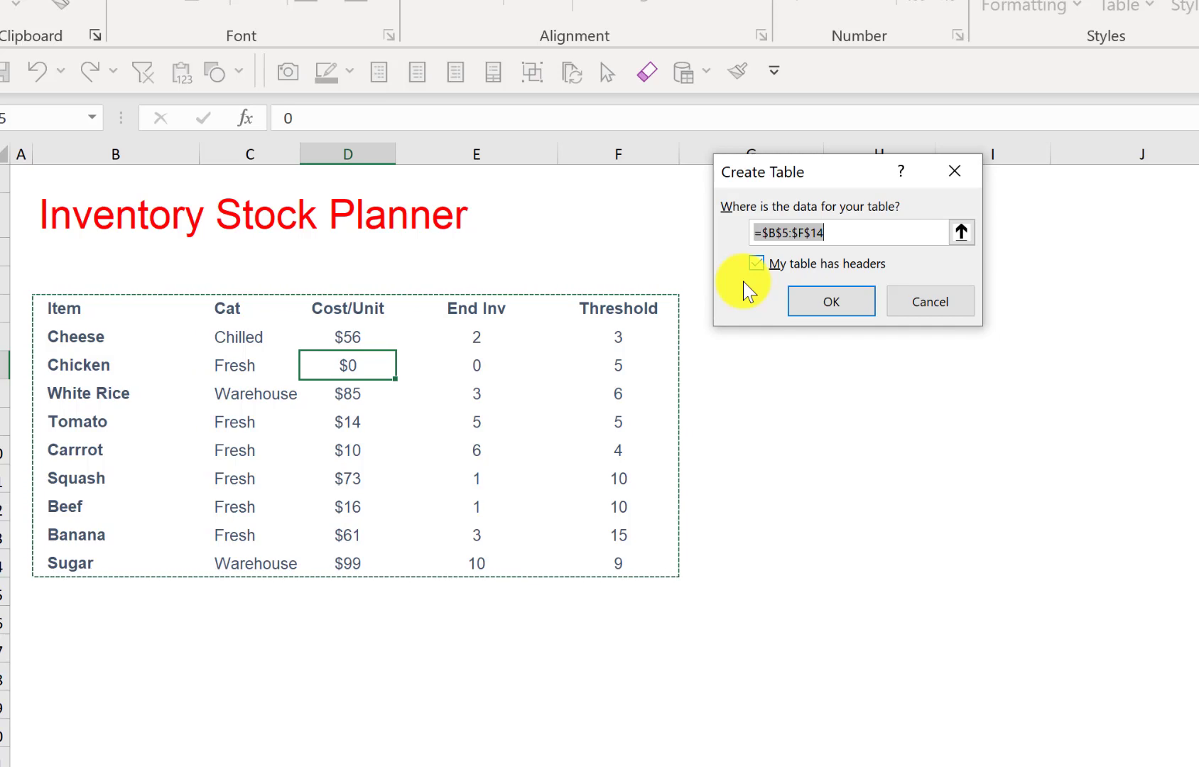
click(840, 310)
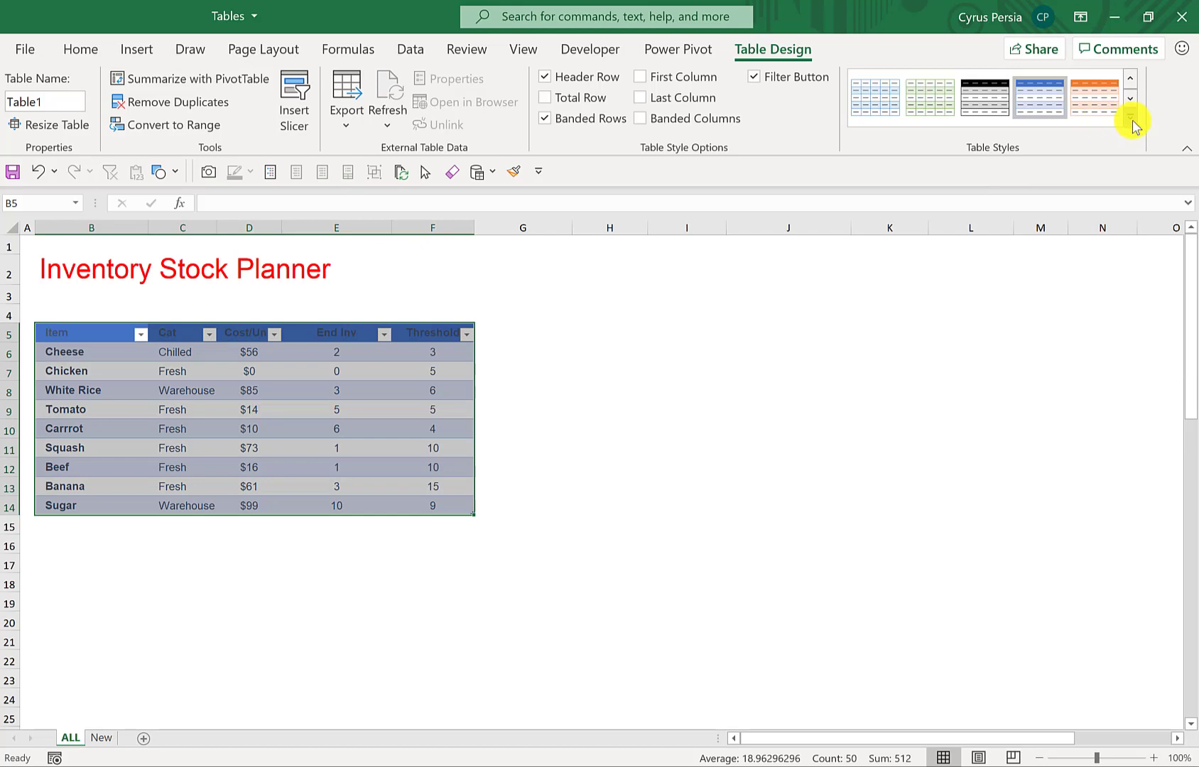
- Preview the available table styles while keeping the current one, and name the table Data
click(1131, 118)
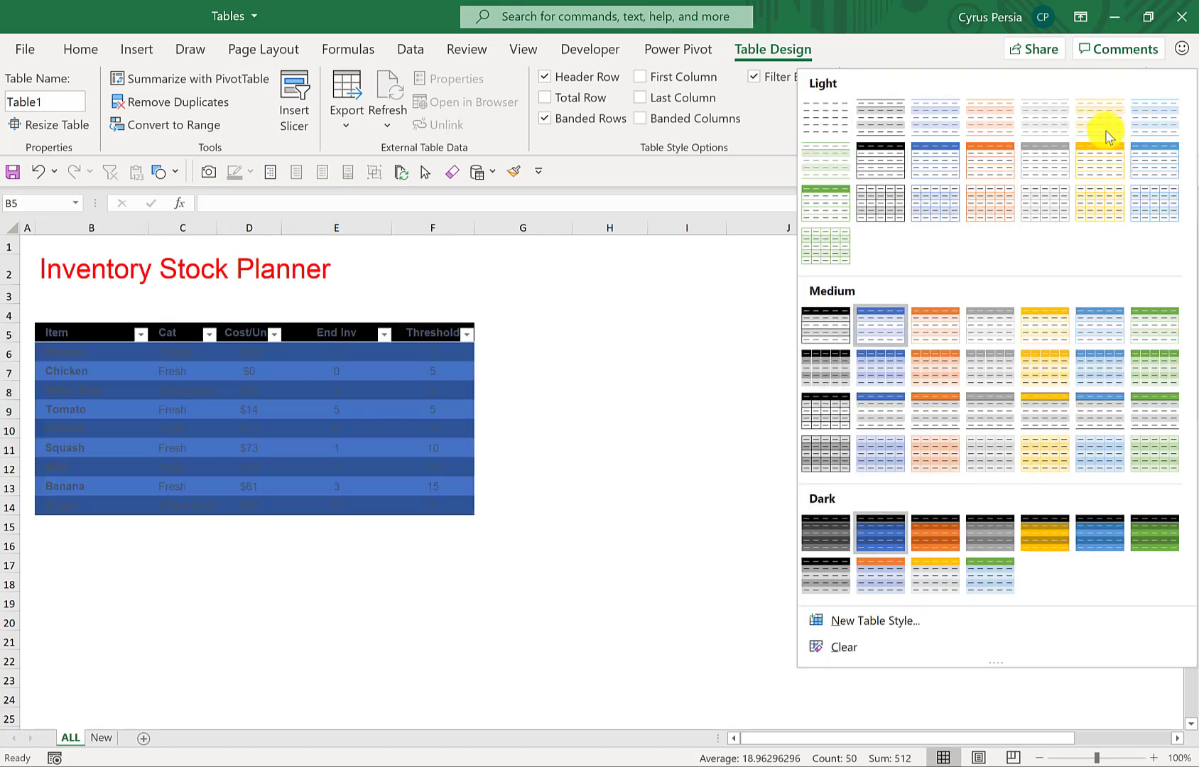
click(377, 409)
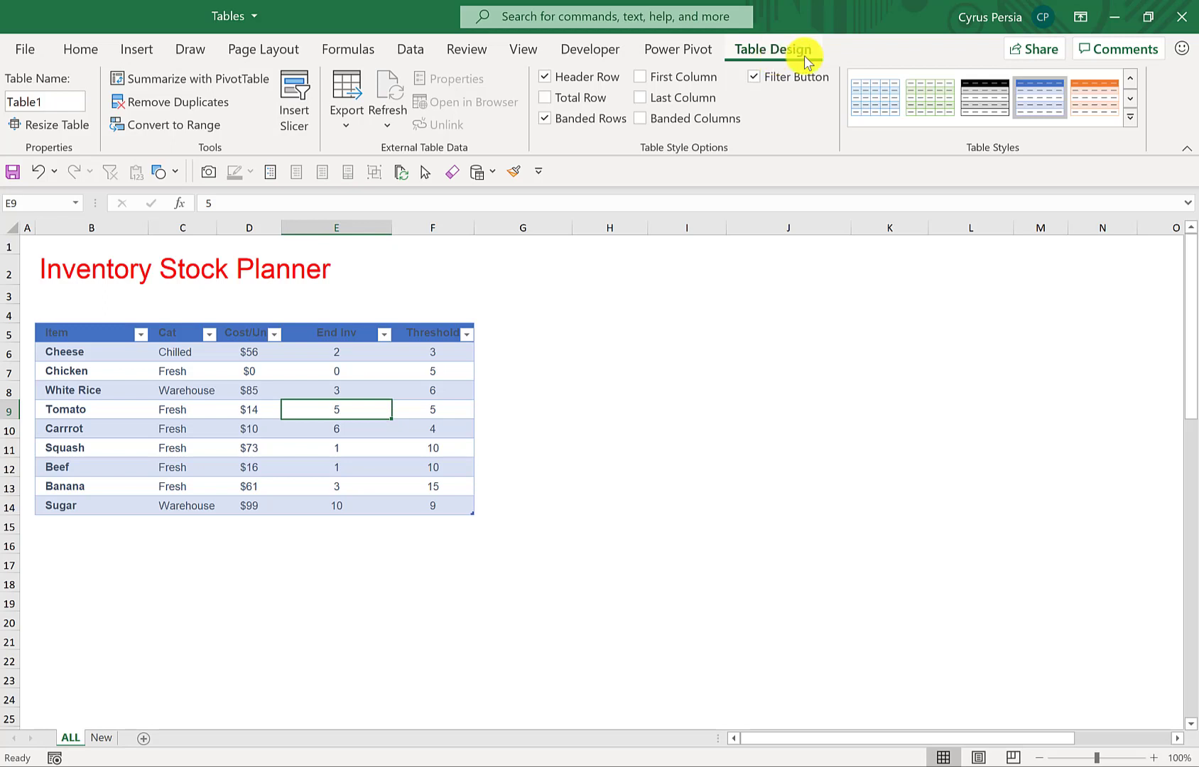
click(64, 101)
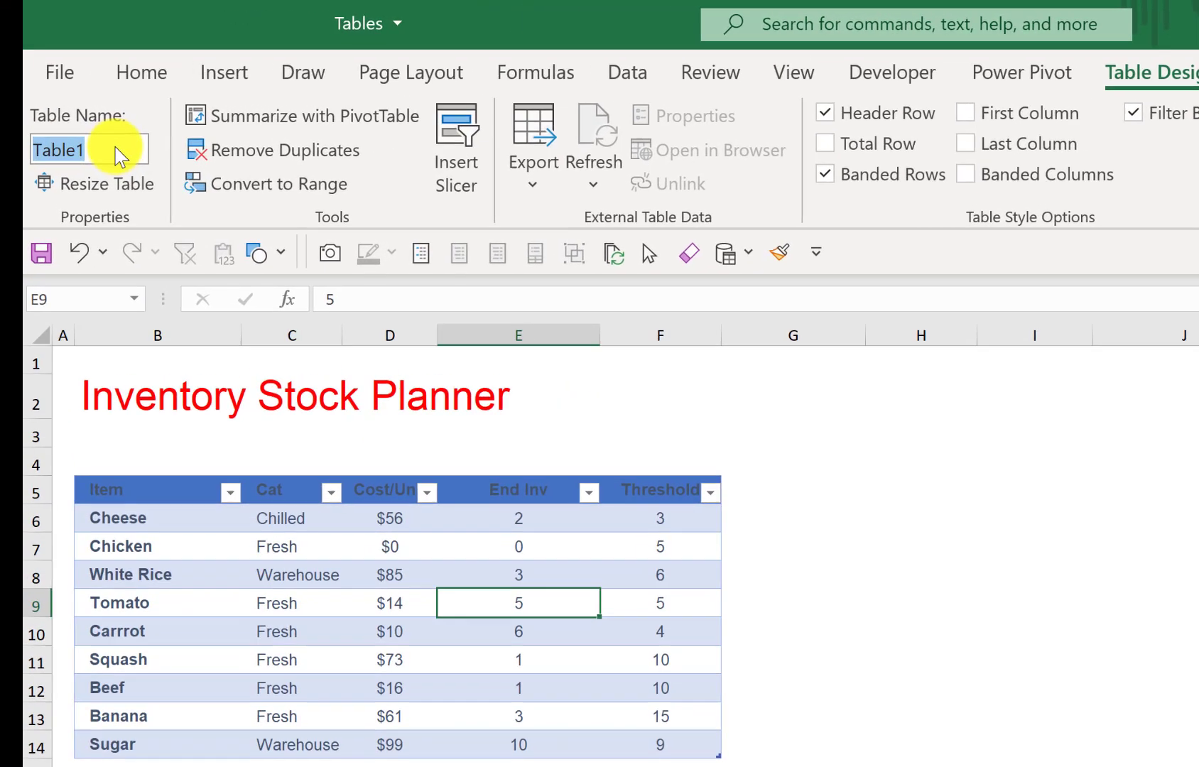
text(Data)
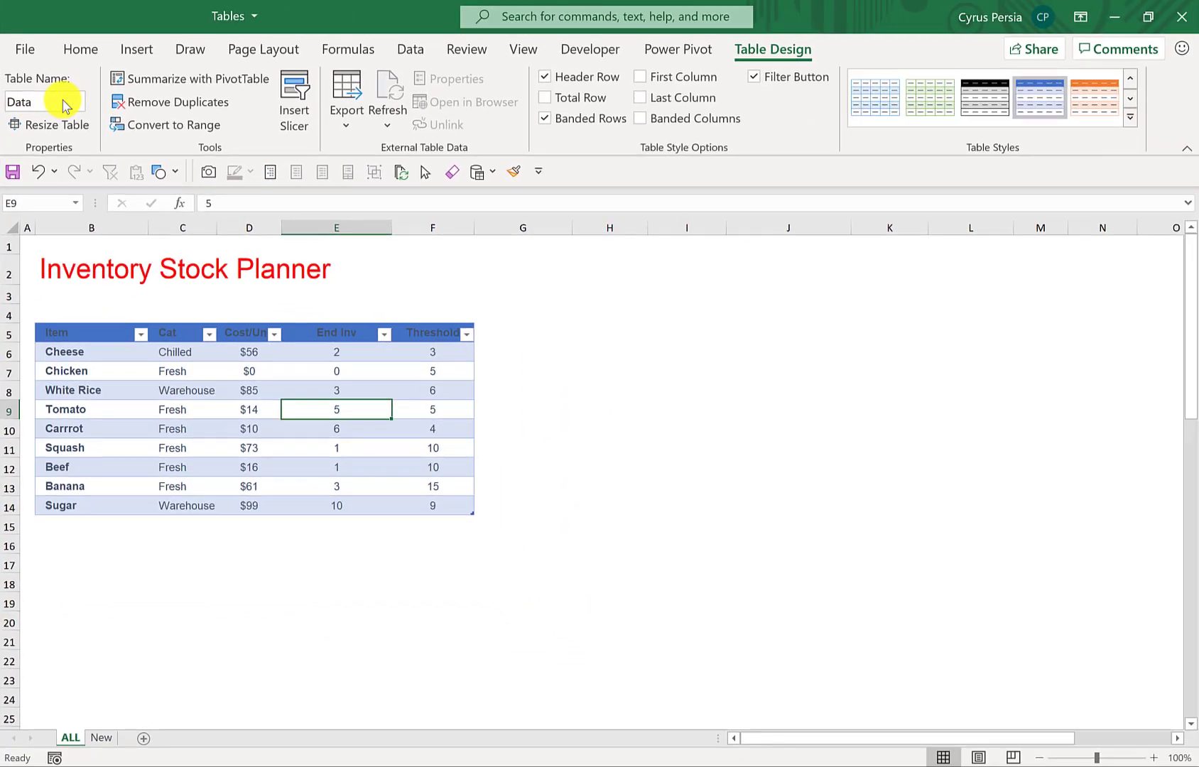
- Switch the table's filter buttons off and on again, and view the Item column's filter options
click(752, 77)
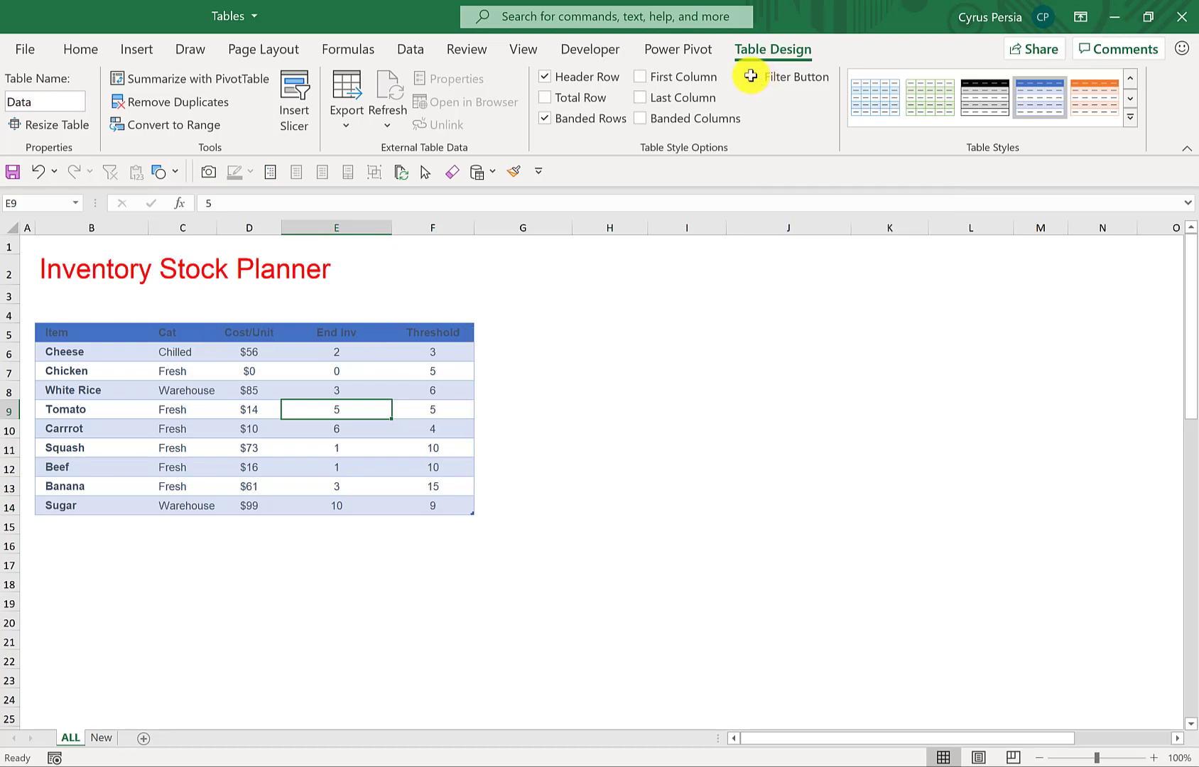
click(754, 77)
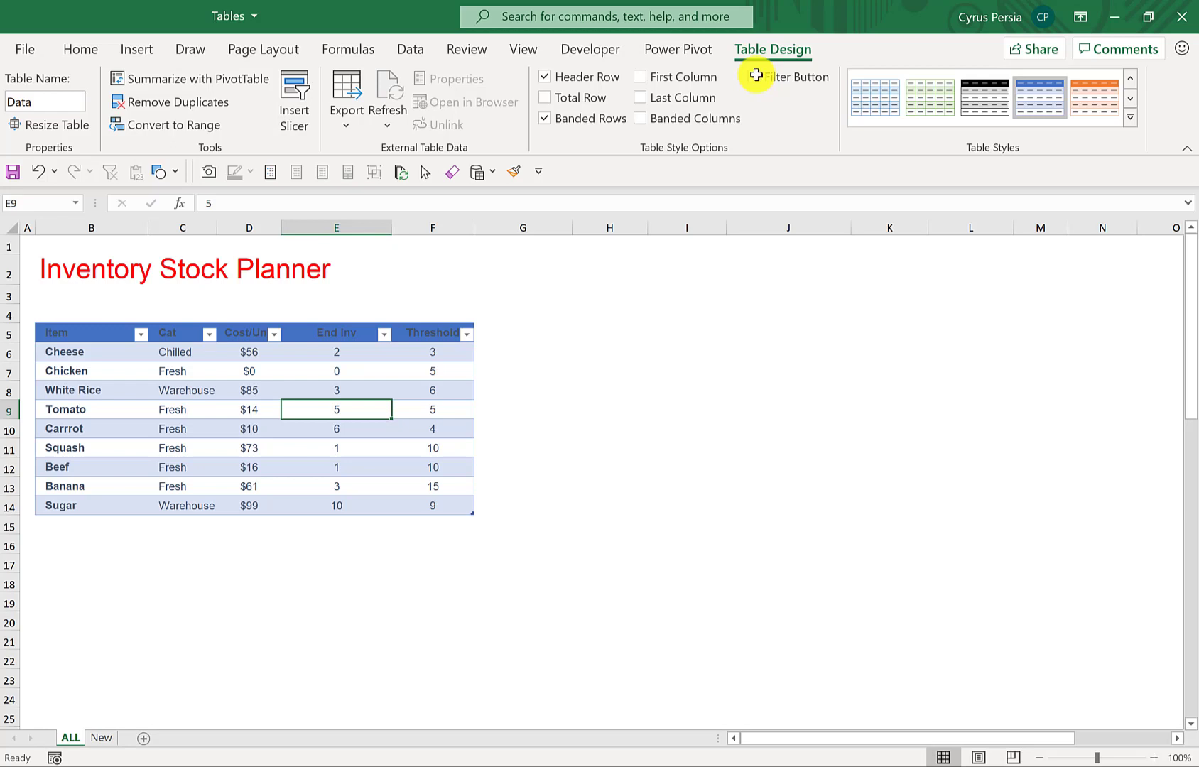
click(141, 334)
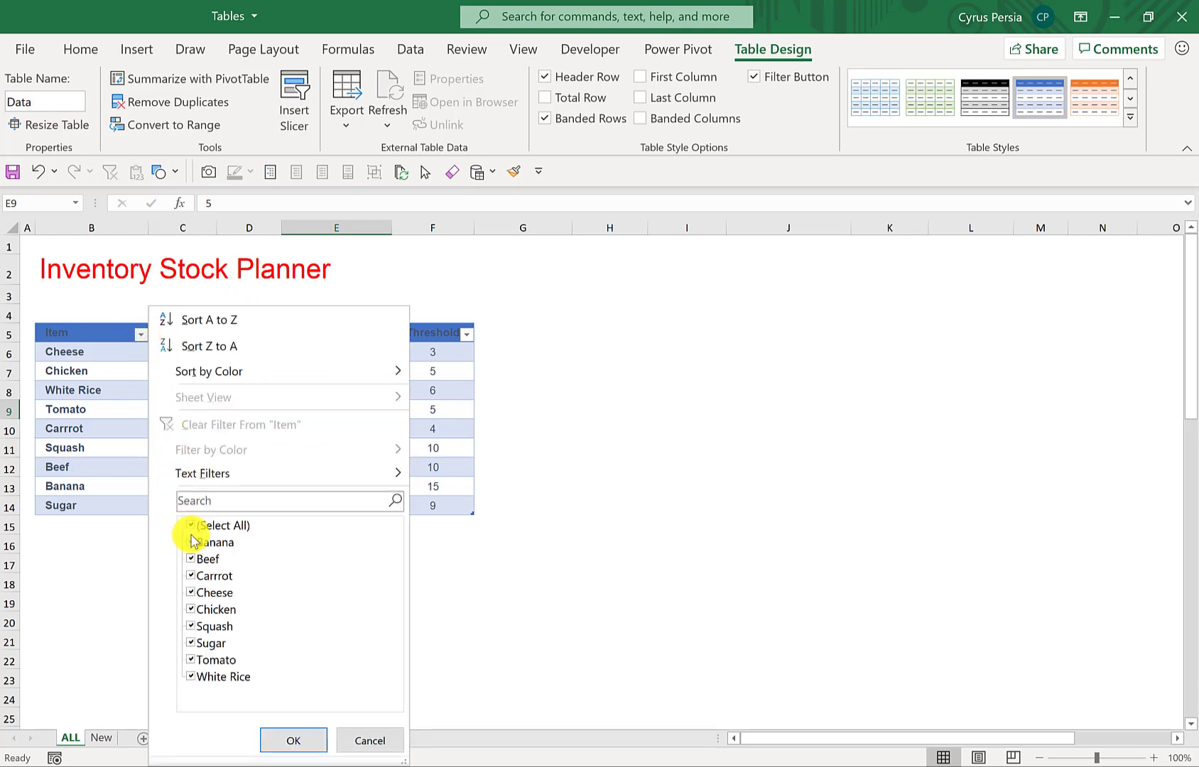
click(99, 434)
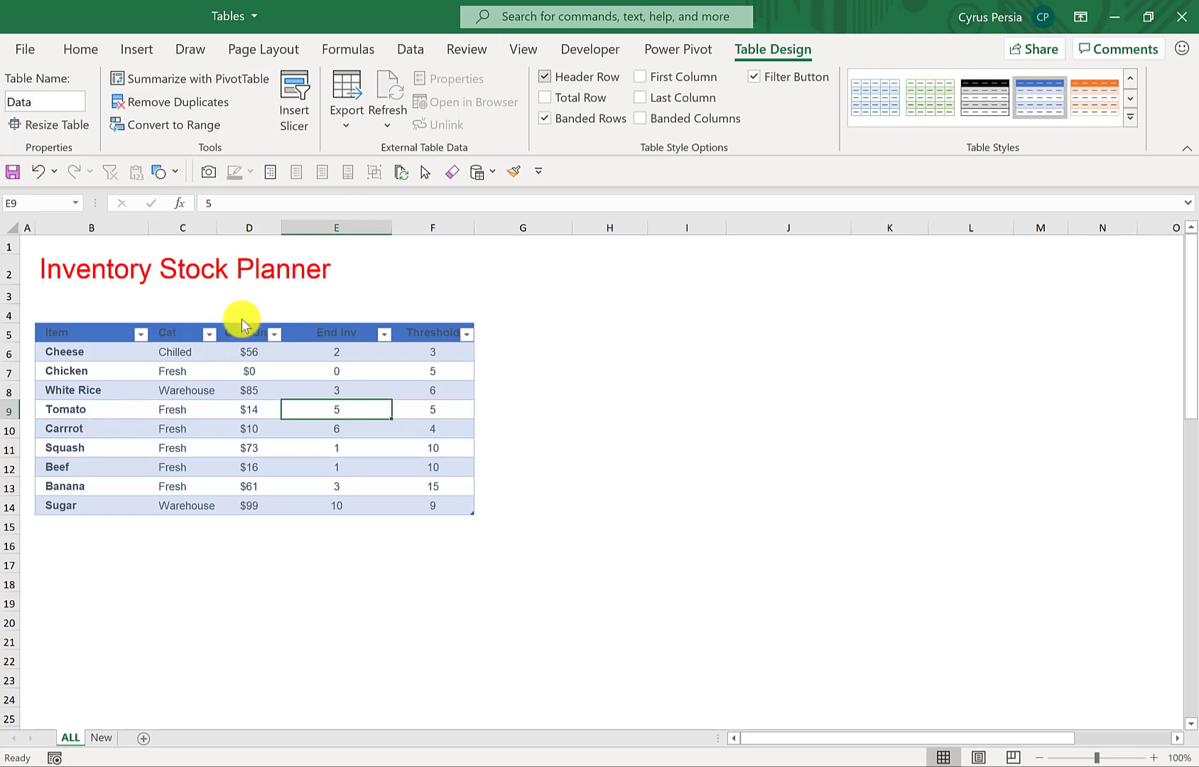
- Hide the table's header row and show it again
click(545, 75)
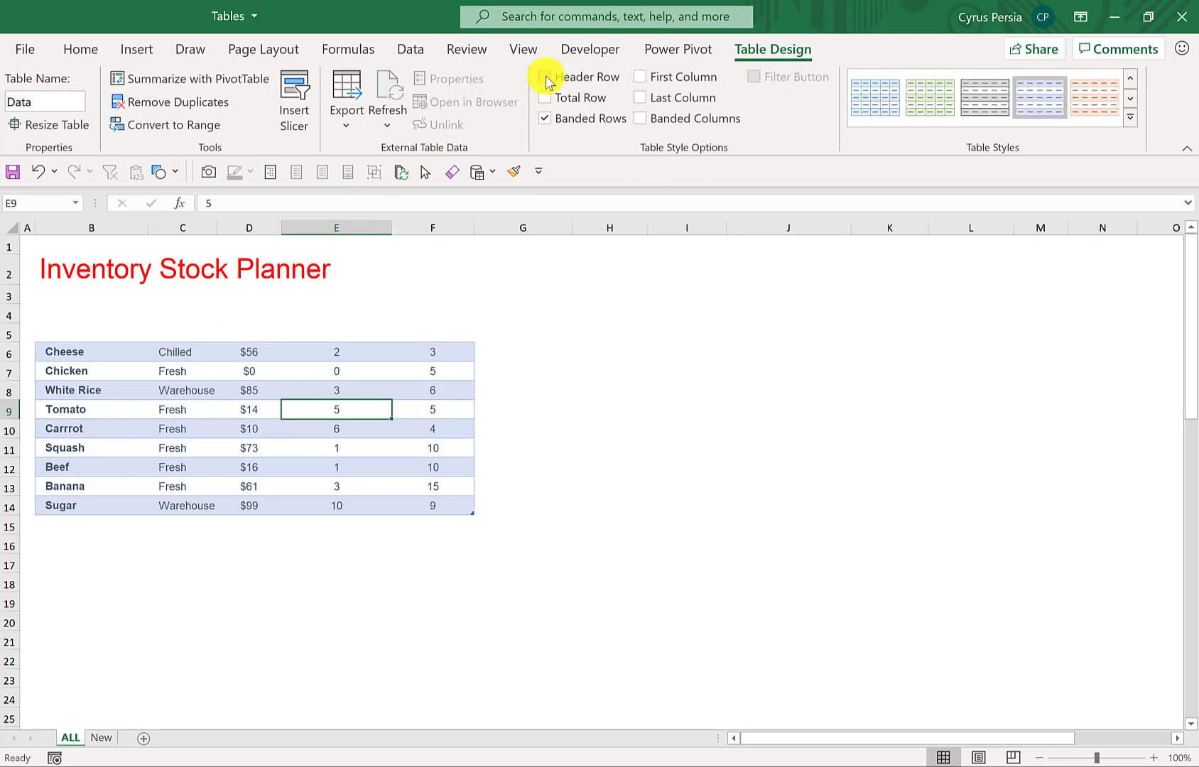
click(545, 76)
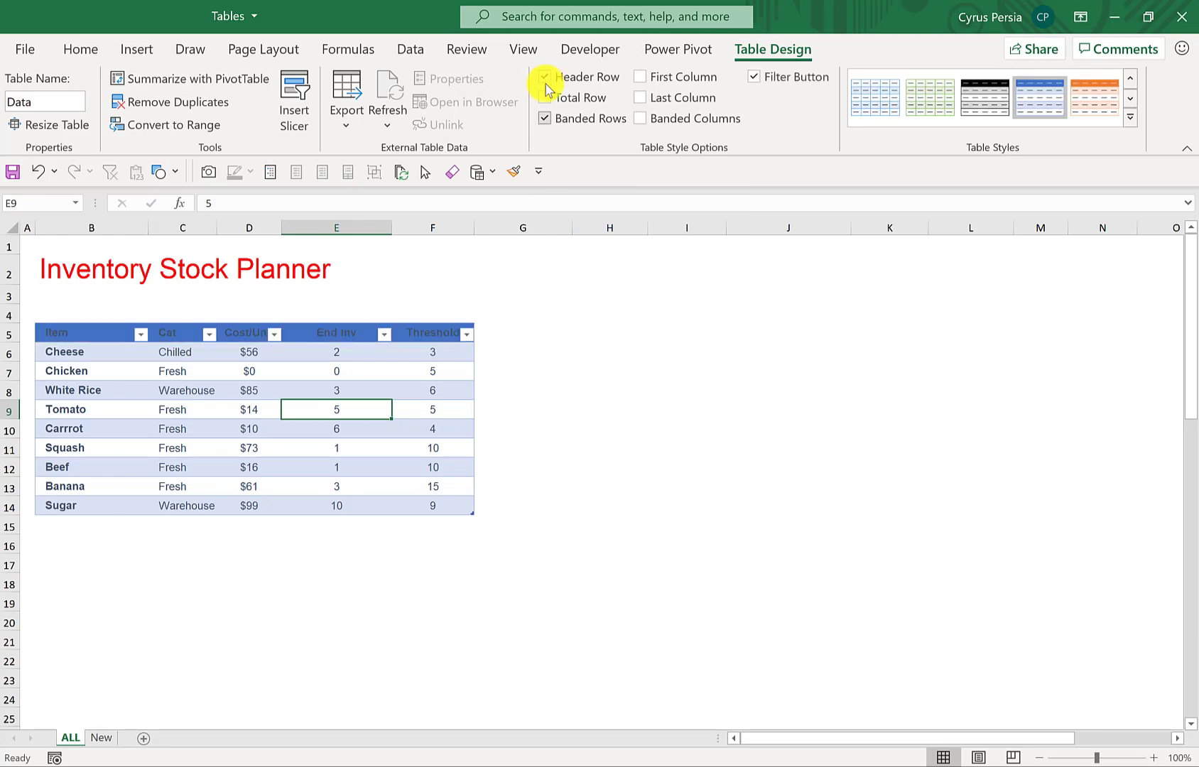
- Add a total row to the table and choose Sum for the Threshold column's total
click(546, 99)
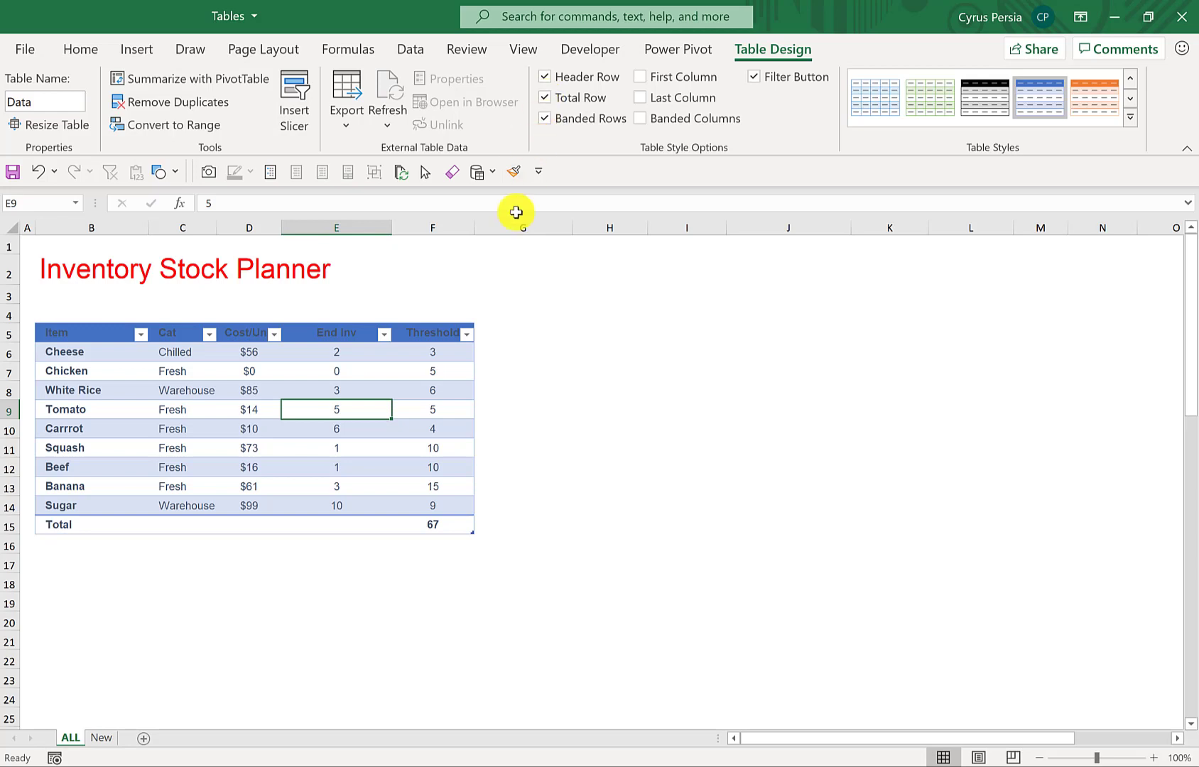
click(440, 524)
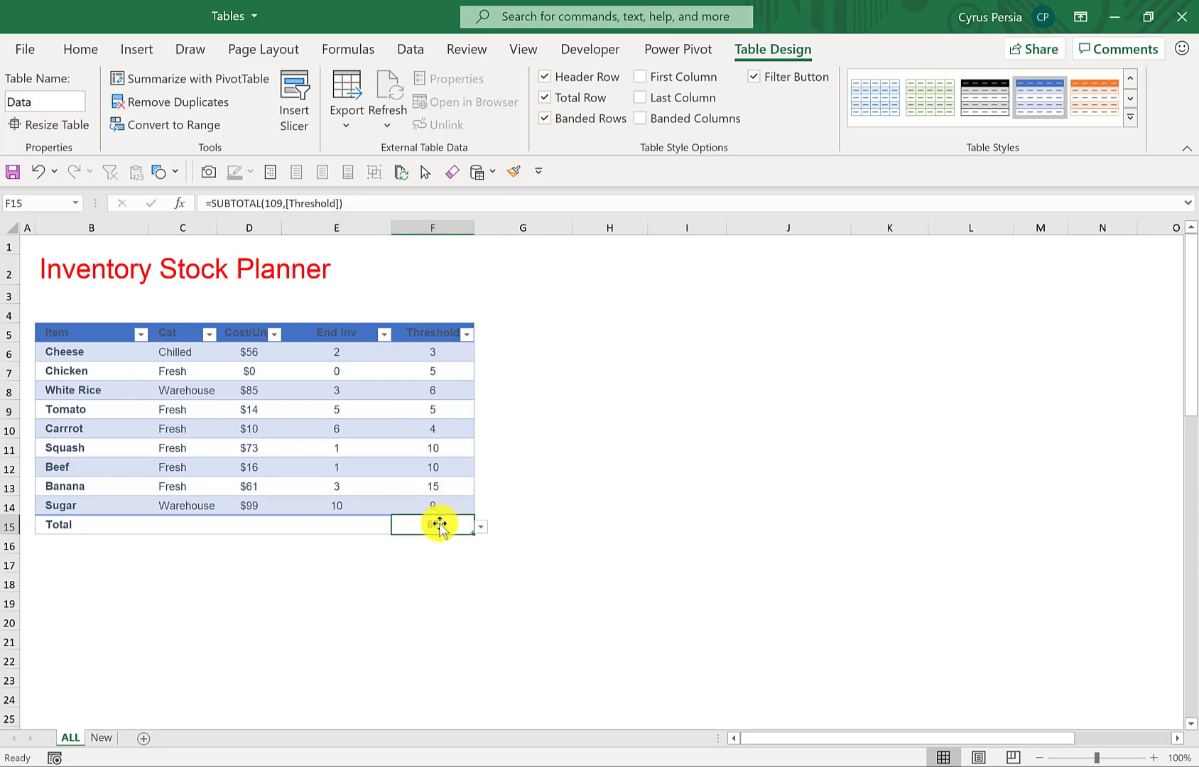
click(479, 528)
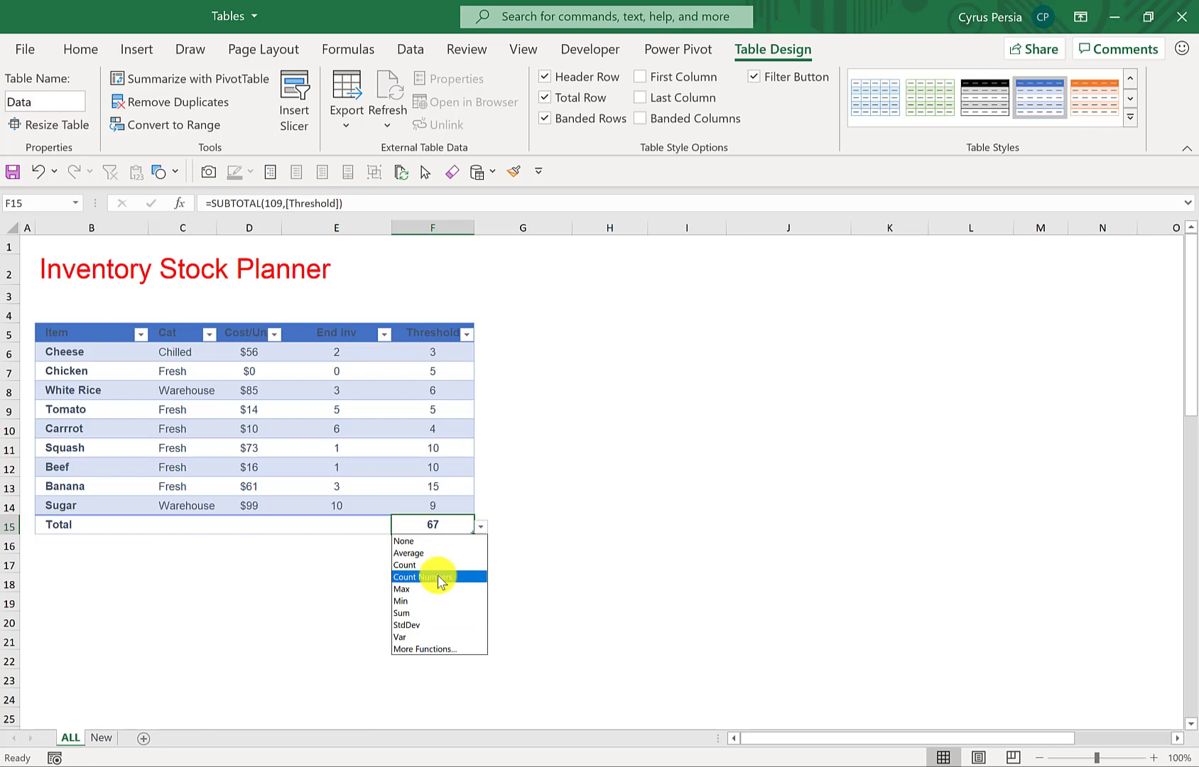
click(432, 615)
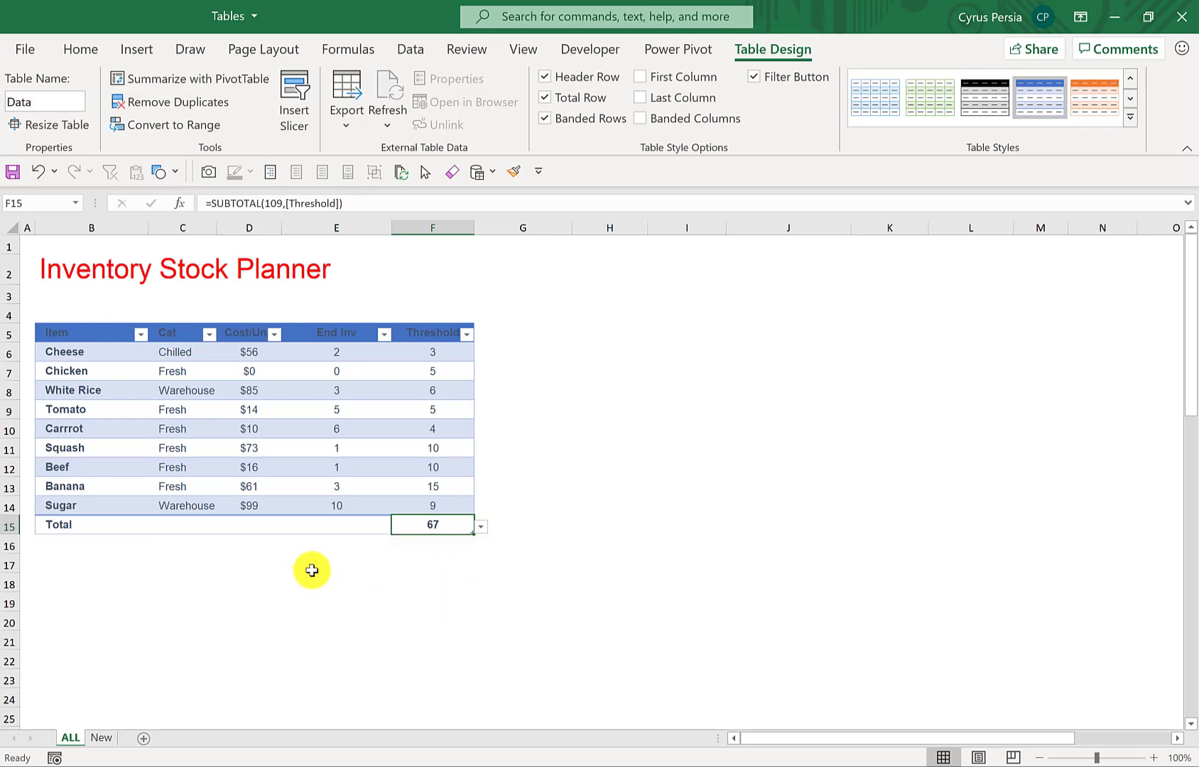
- In the total row, choose Average for the End Inv column and Count for the Cat column
click(353, 526)
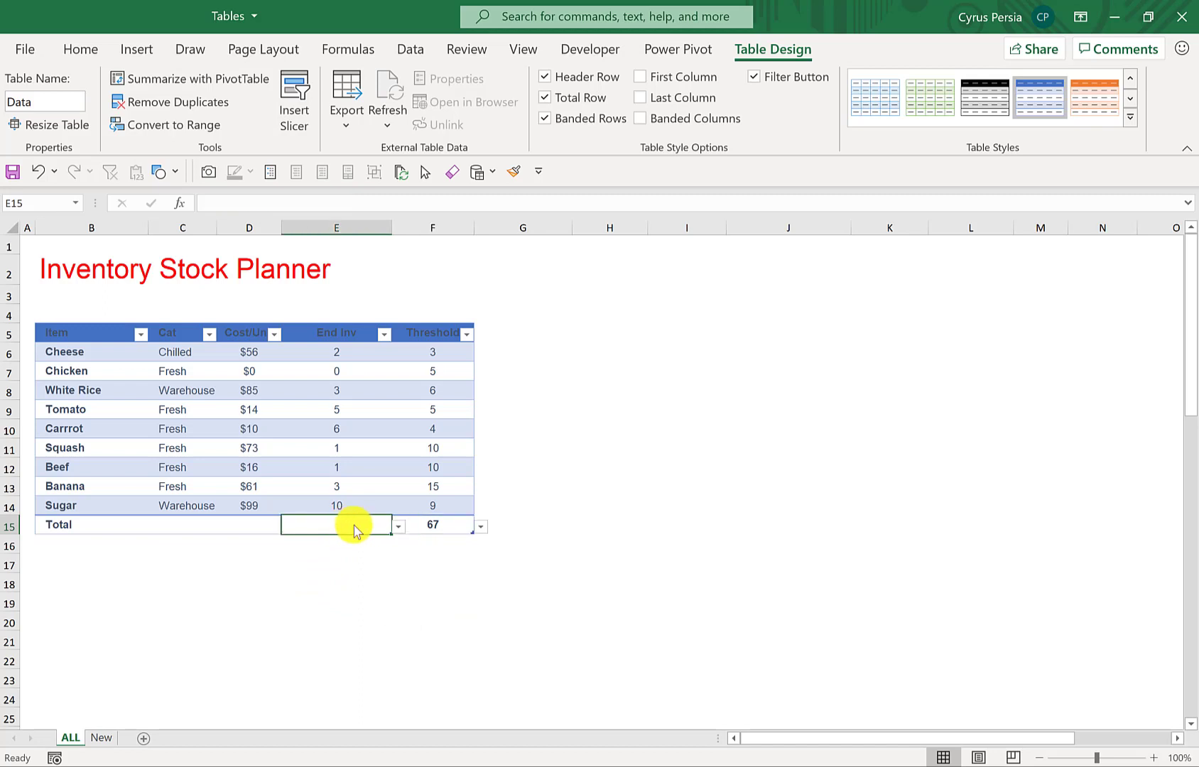
click(399, 527)
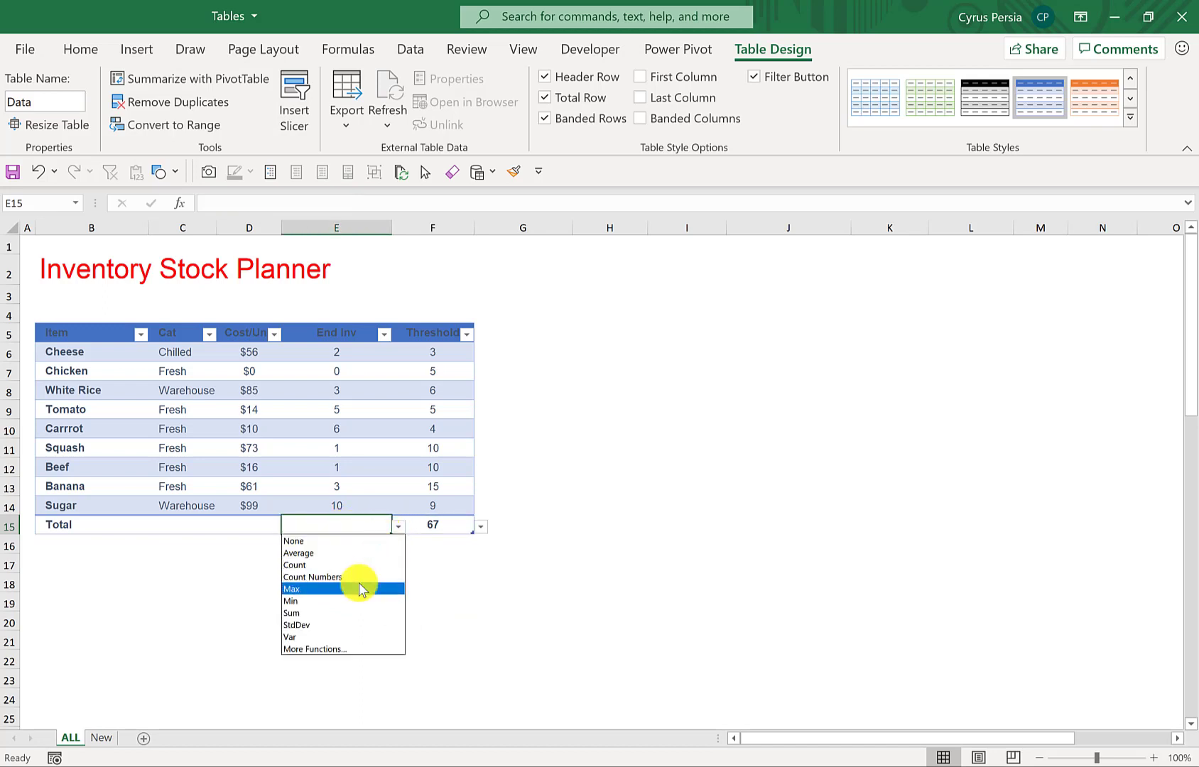
click(342, 554)
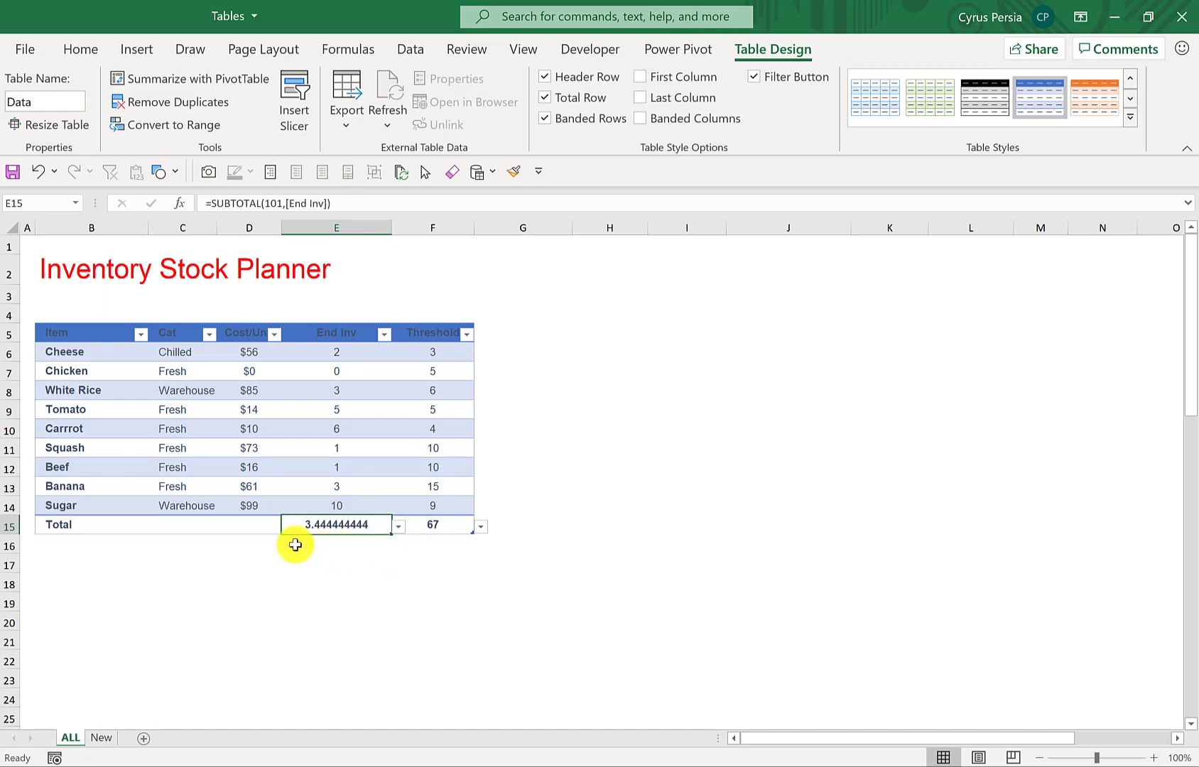
click(161, 524)
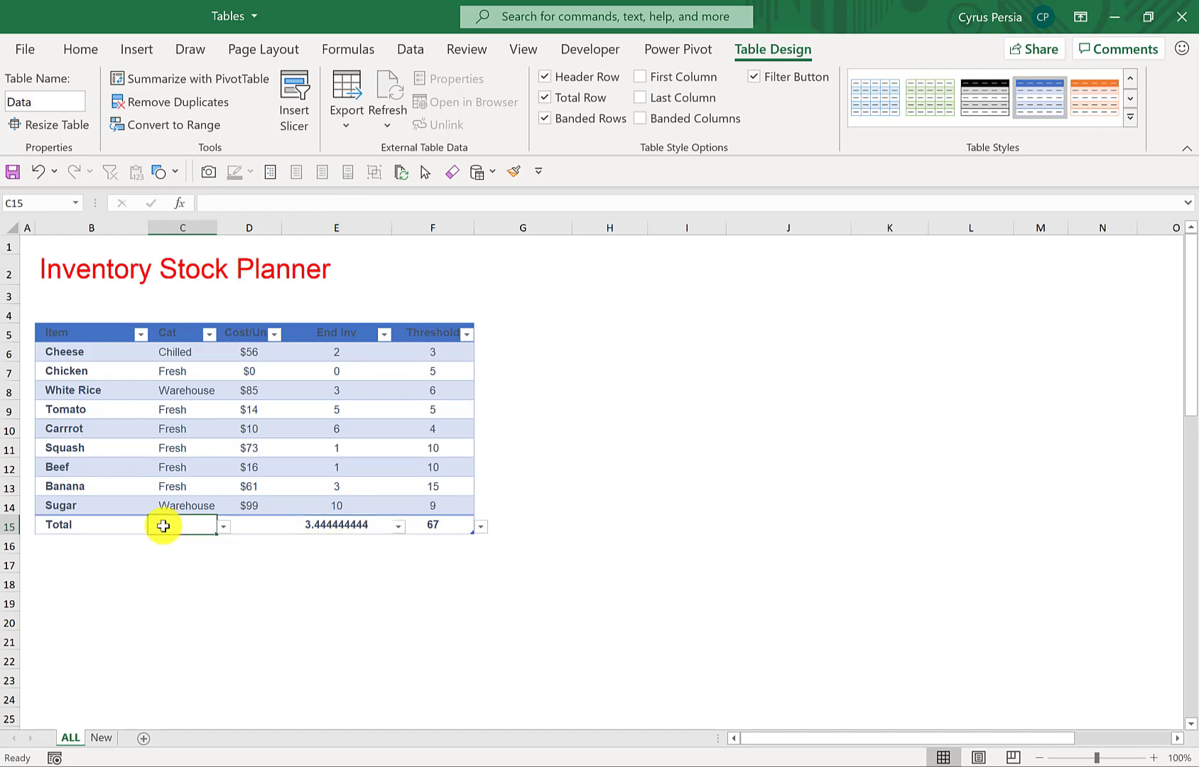
click(223, 526)
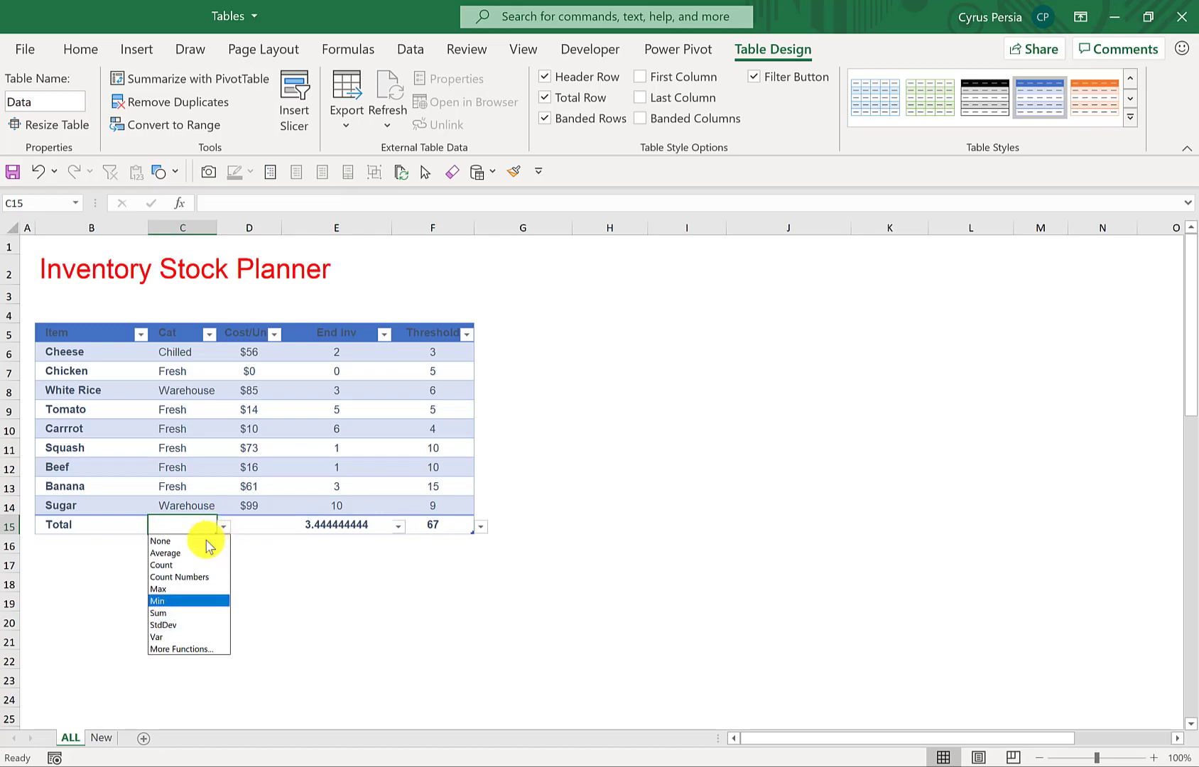
click(174, 565)
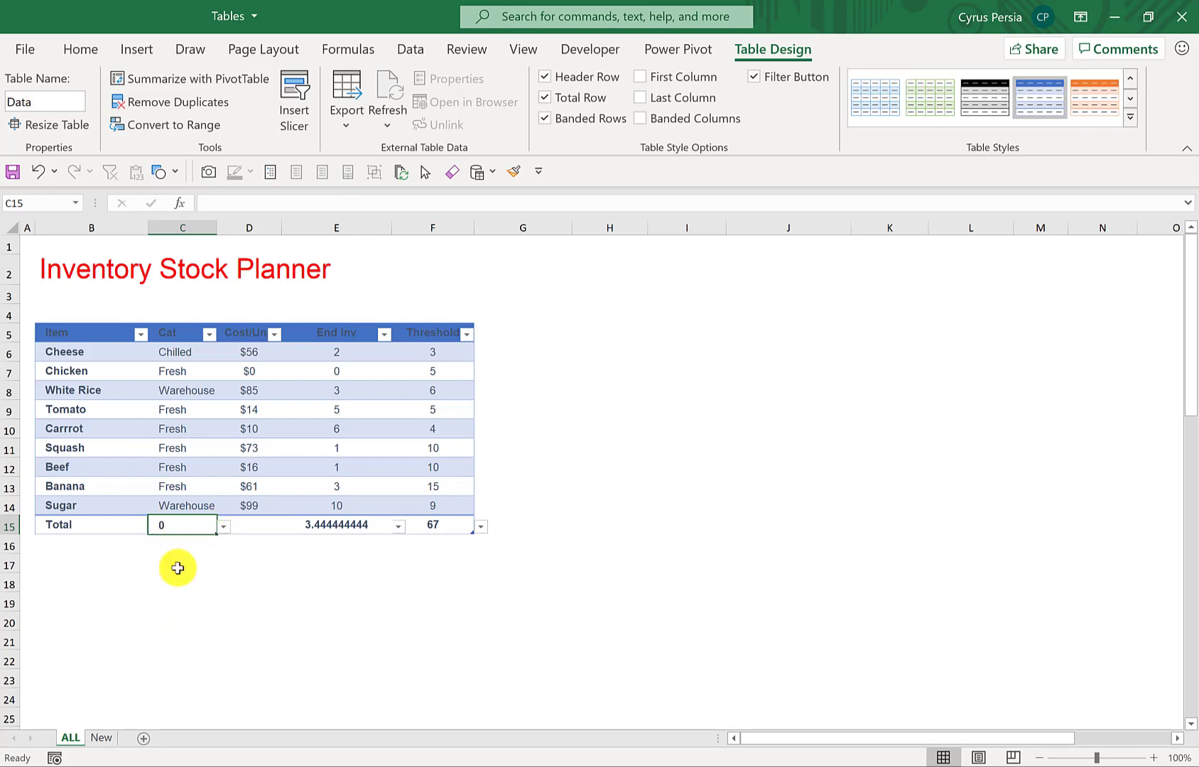
- Remove the total row from the Data table
click(402, 525)
click(334, 559)
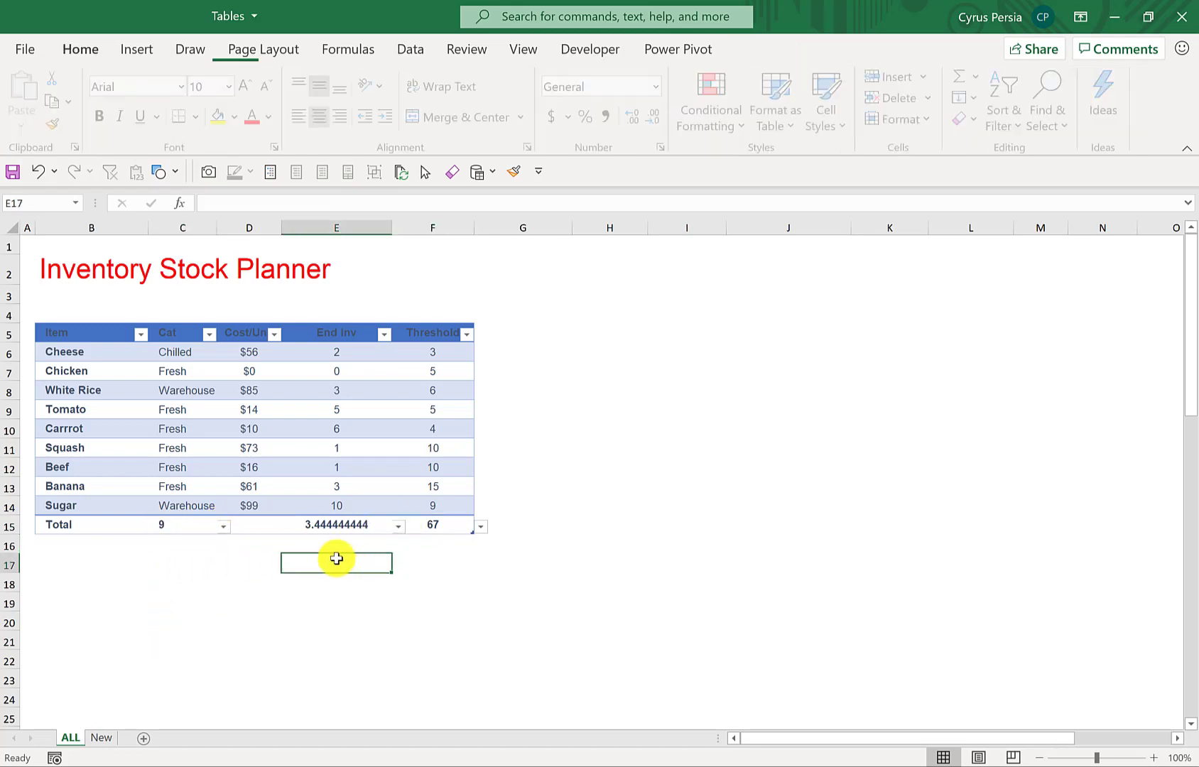
click(255, 524)
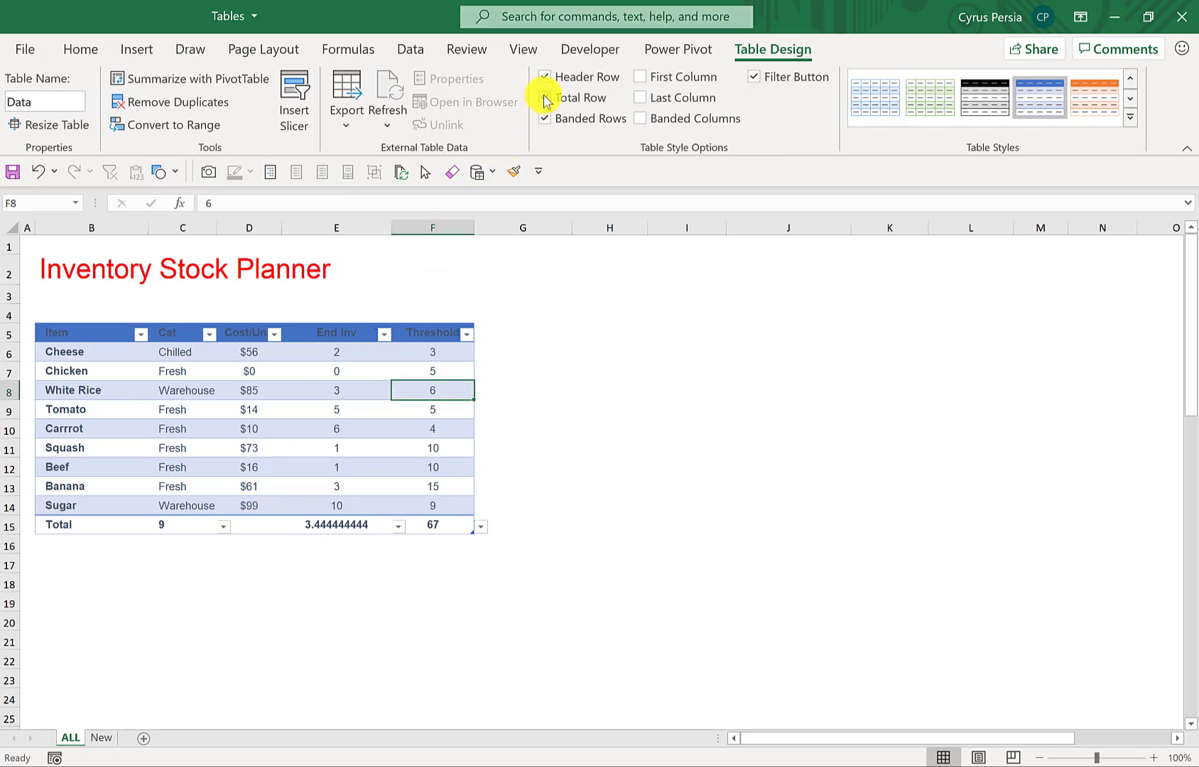
click(544, 98)
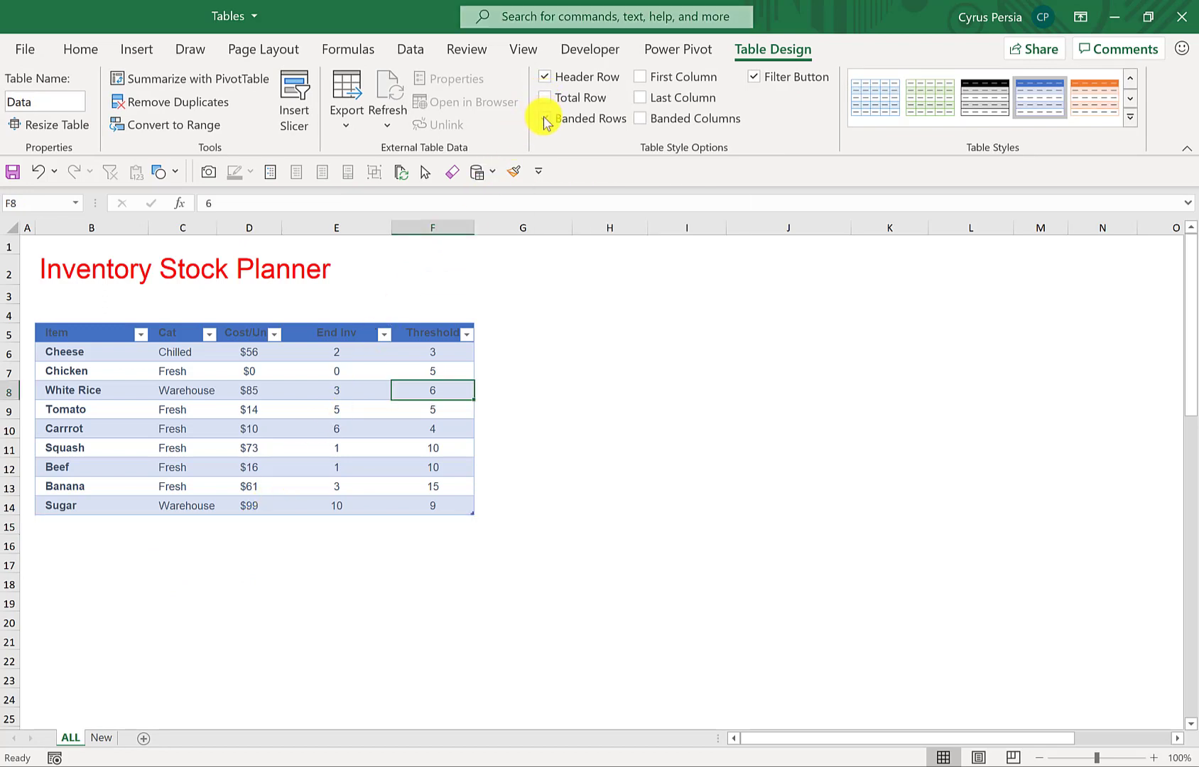
- Switch the table's banded rows off and on again, and try out the First Column and Last Column options
click(545, 119)
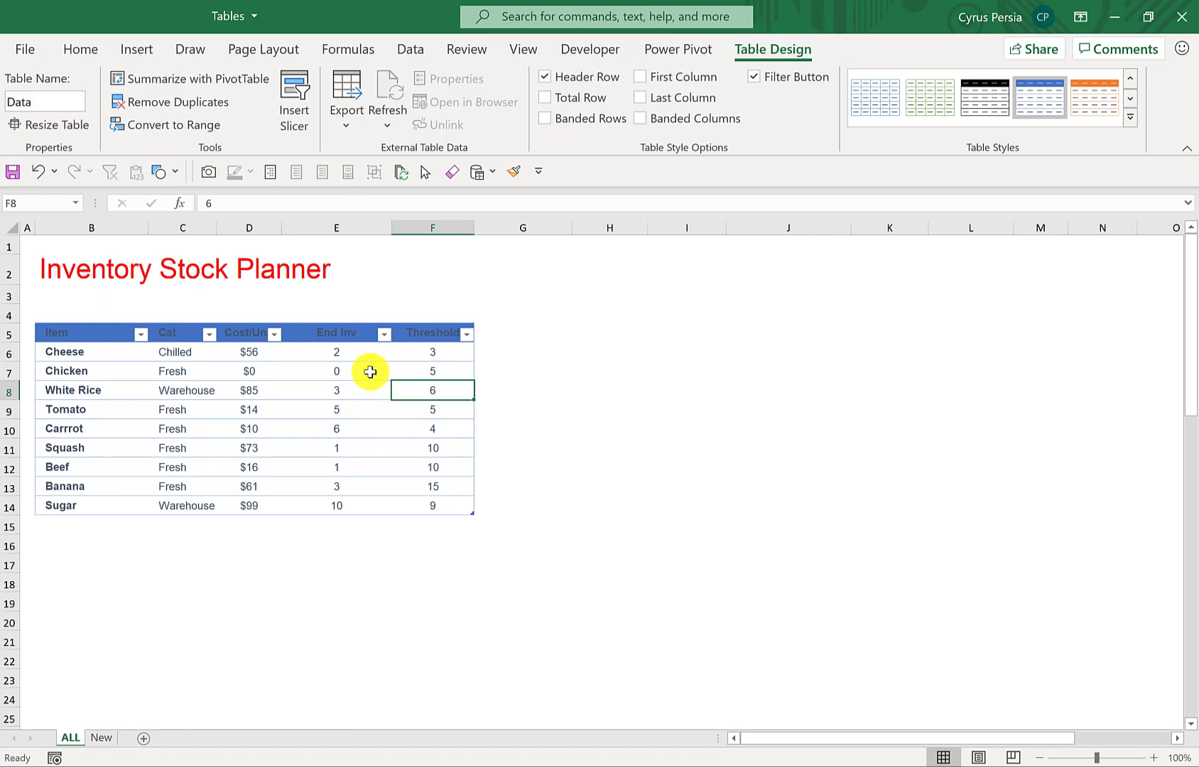
click(545, 119)
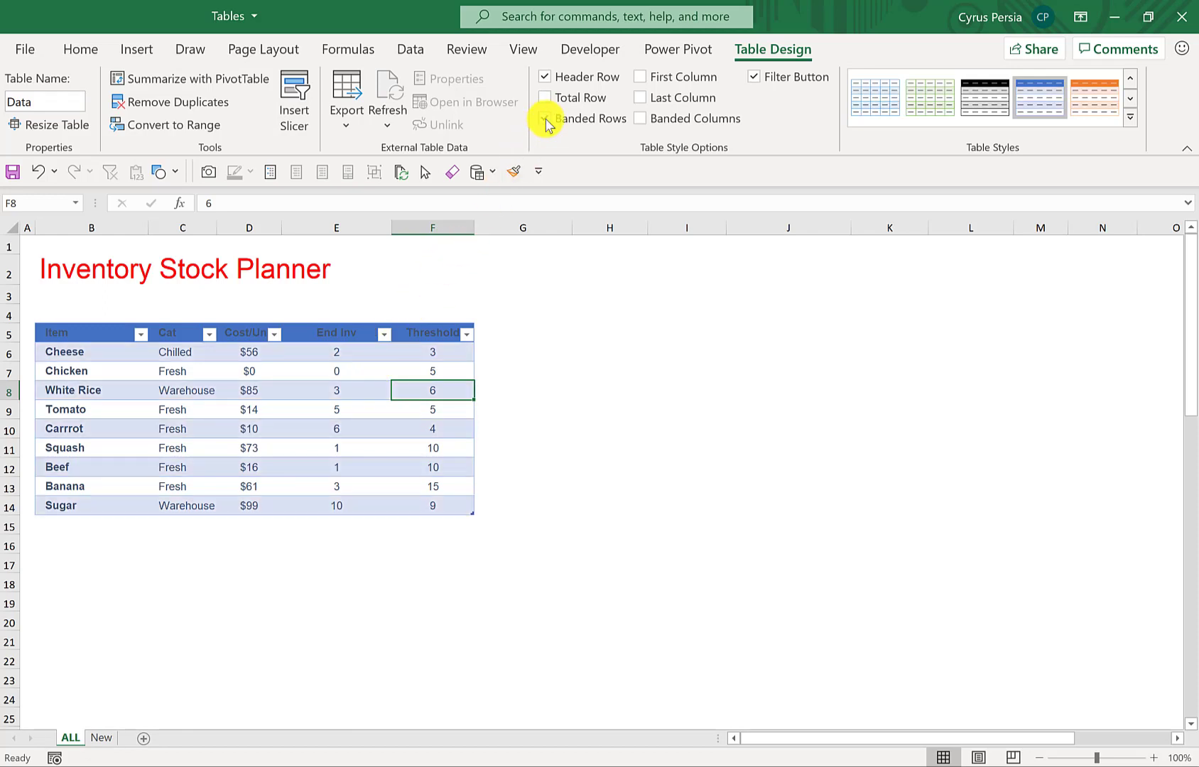
click(644, 77)
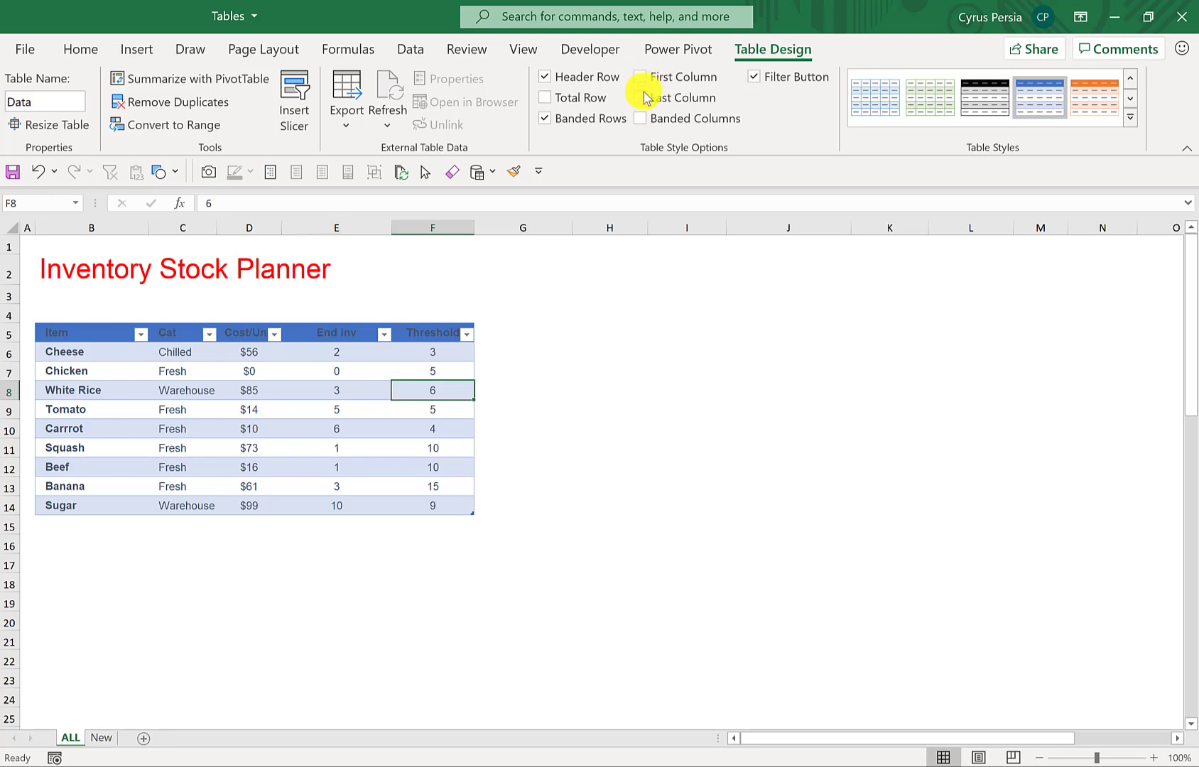
click(642, 101)
click(642, 101)
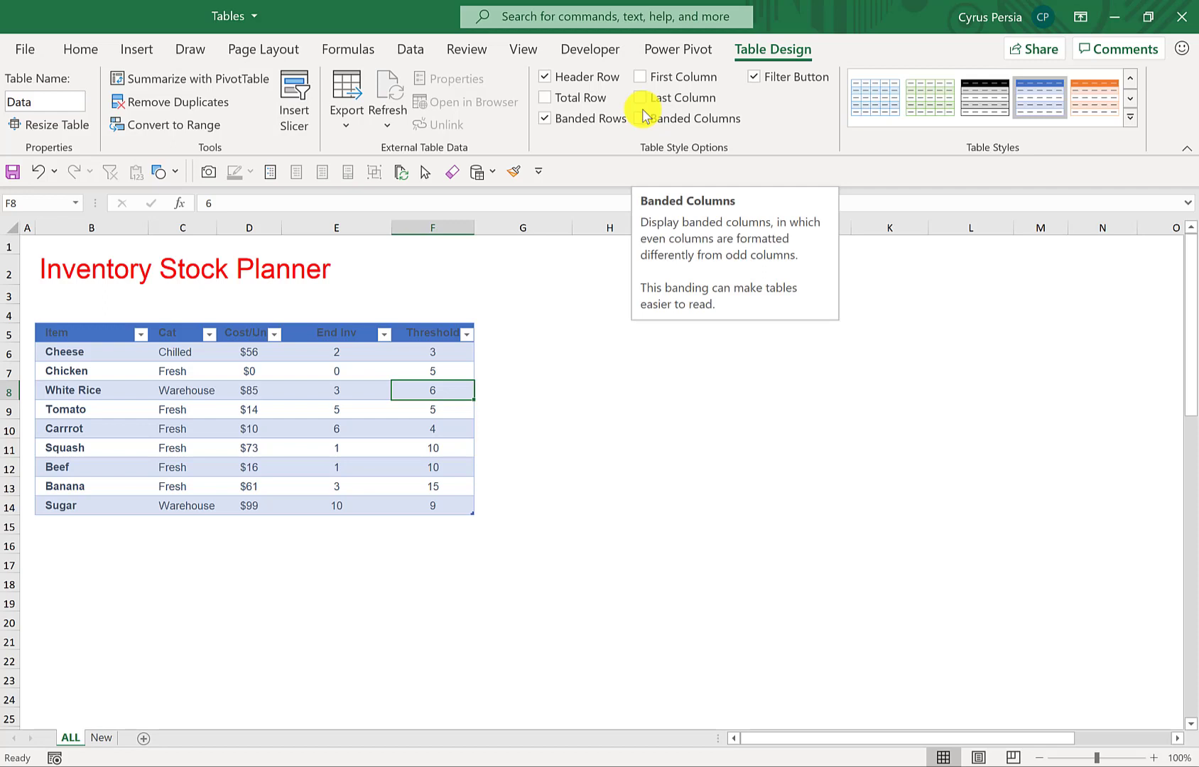
- Try banded columns on the table, and leave both banded columns and banded rows switched off
click(641, 119)
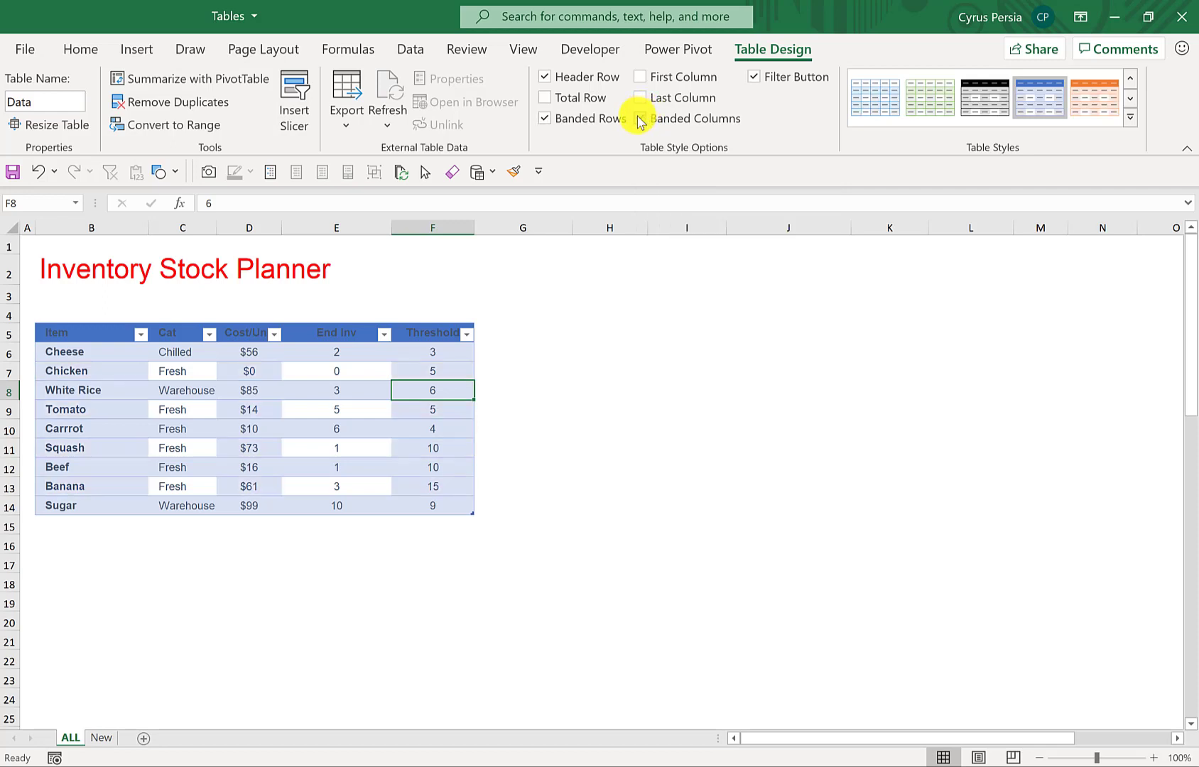
click(545, 119)
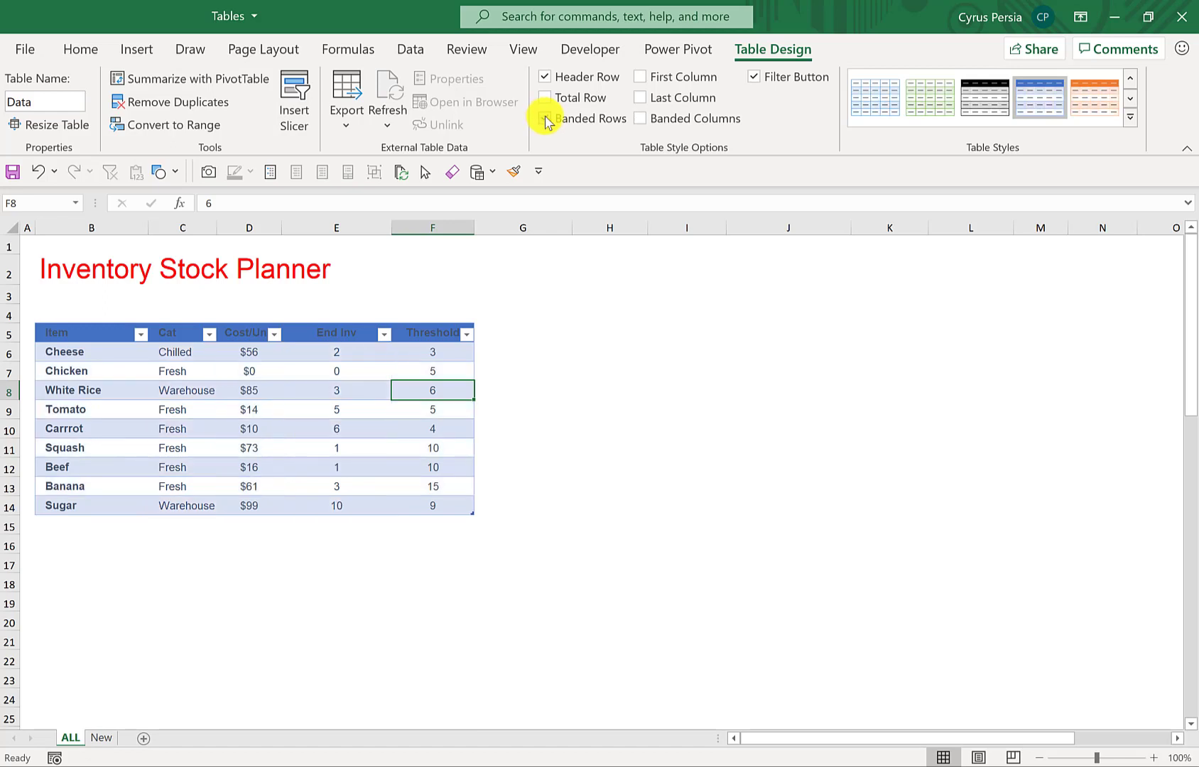
click(641, 118)
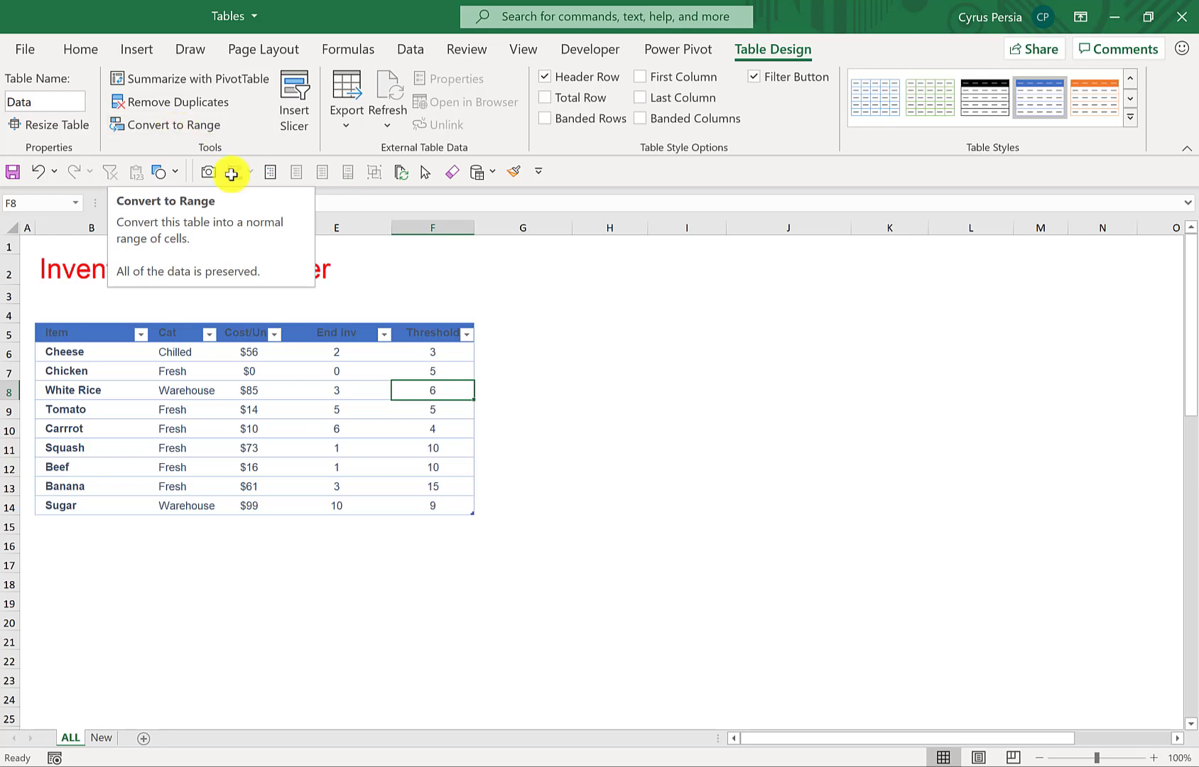
- Extend the table down to row 19 with its sizing handle and shrink it back to end at row 14
click(558, 446)
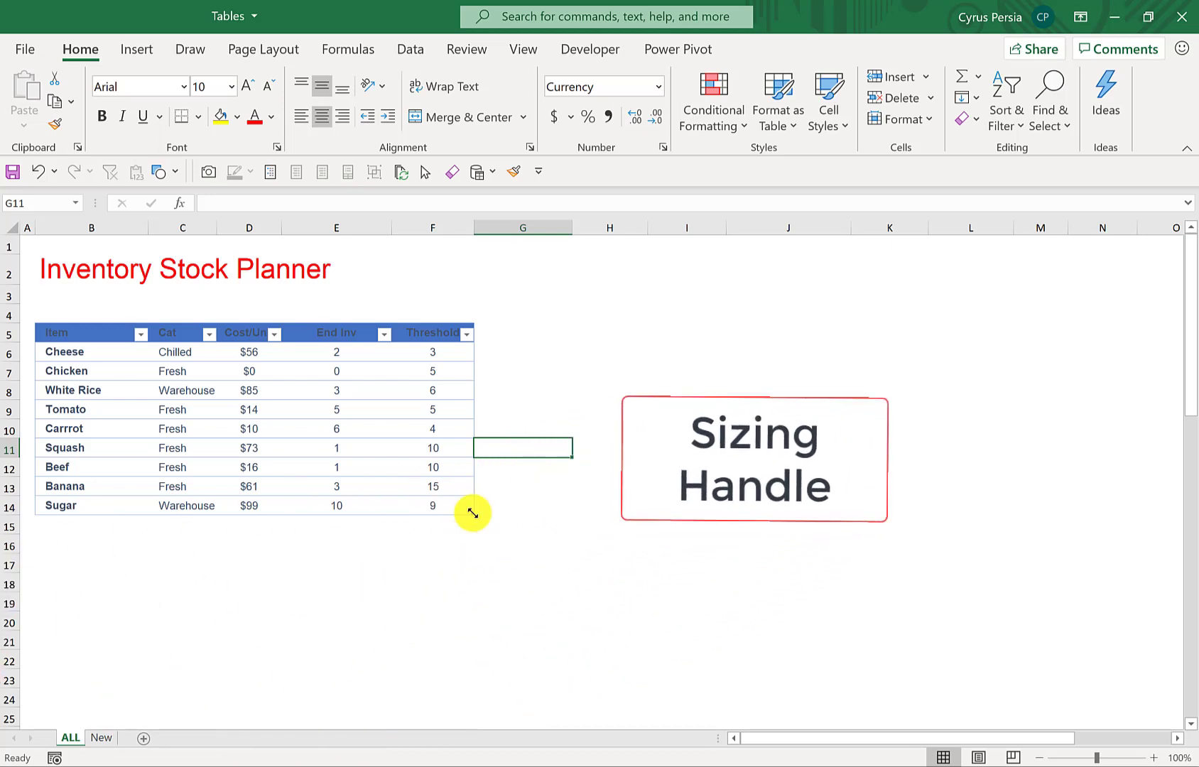
drag(471, 522, 474, 610)
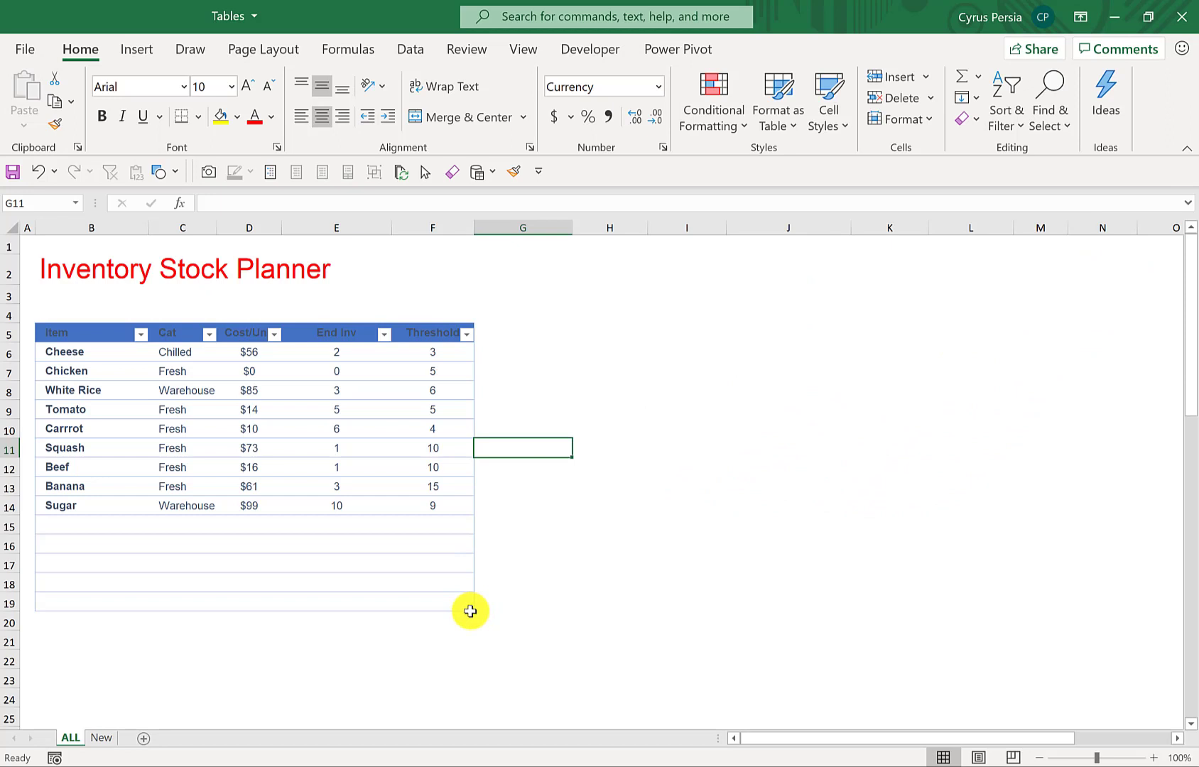
drag(470, 611, 469, 493)
- Add a new table column beside Threshold by entering the header Inventory Value in G5
click(529, 337)
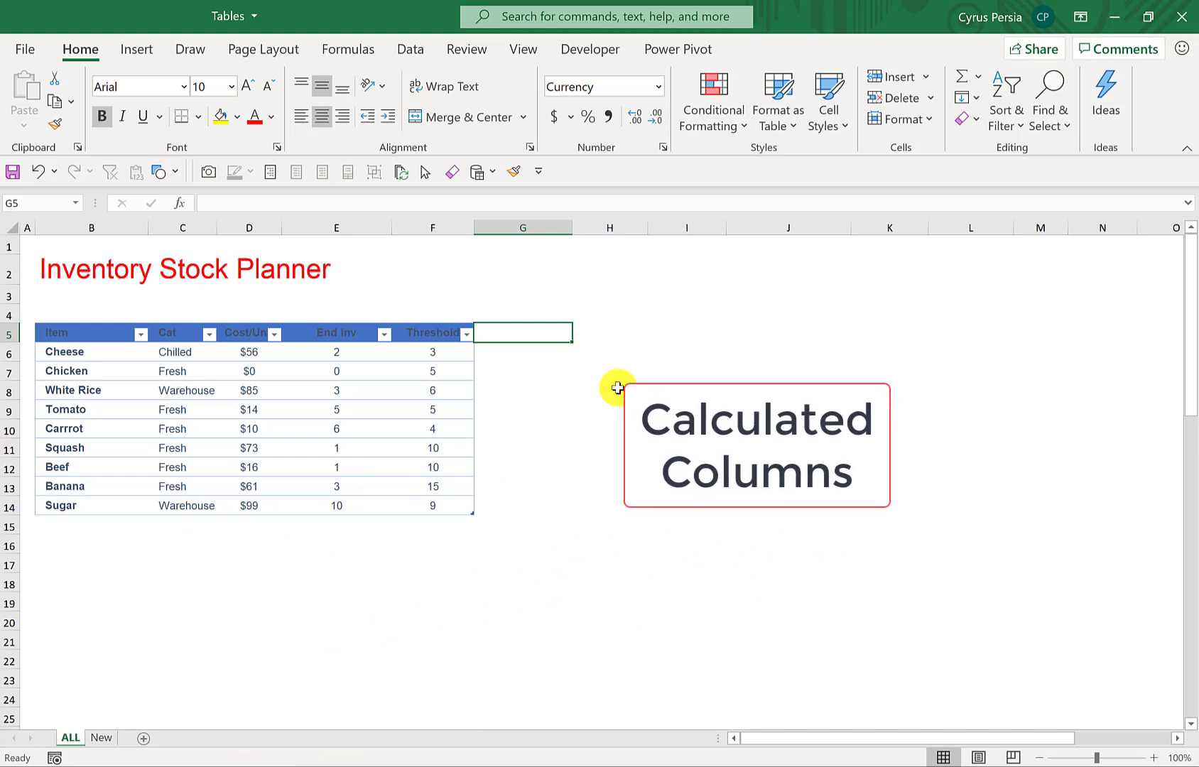
text(Inve)
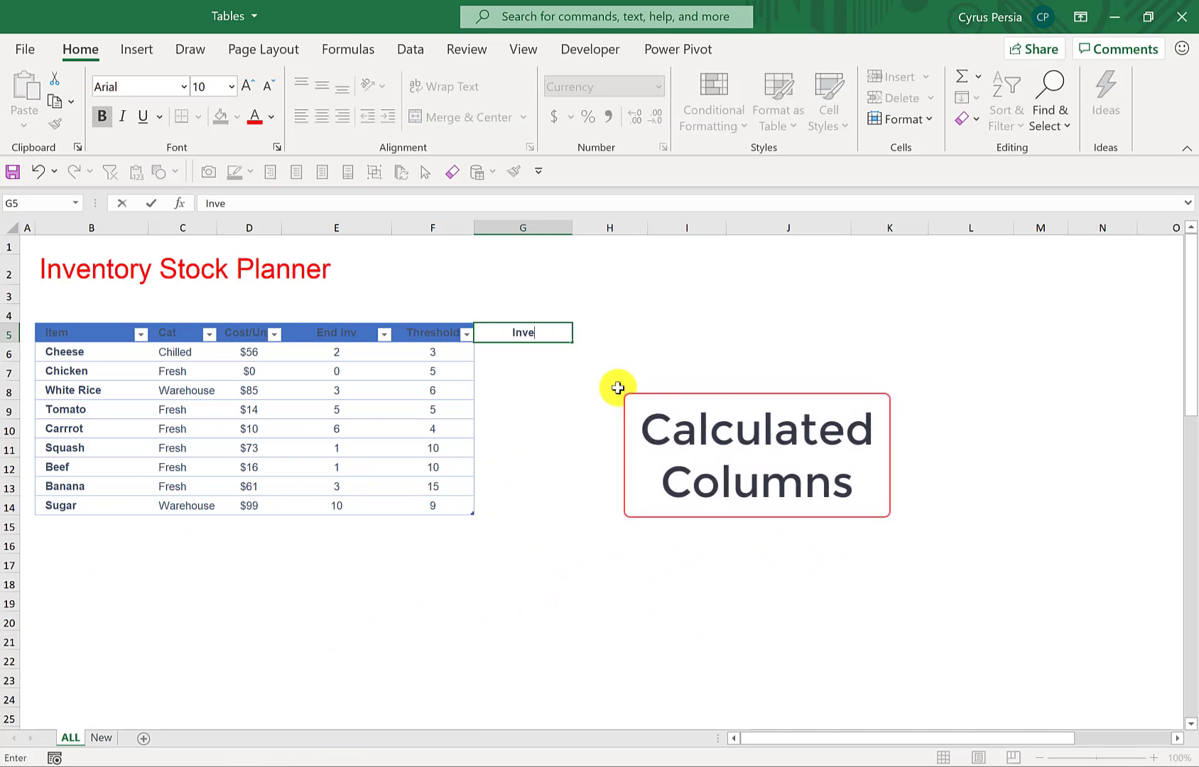
text(ntory Valu)
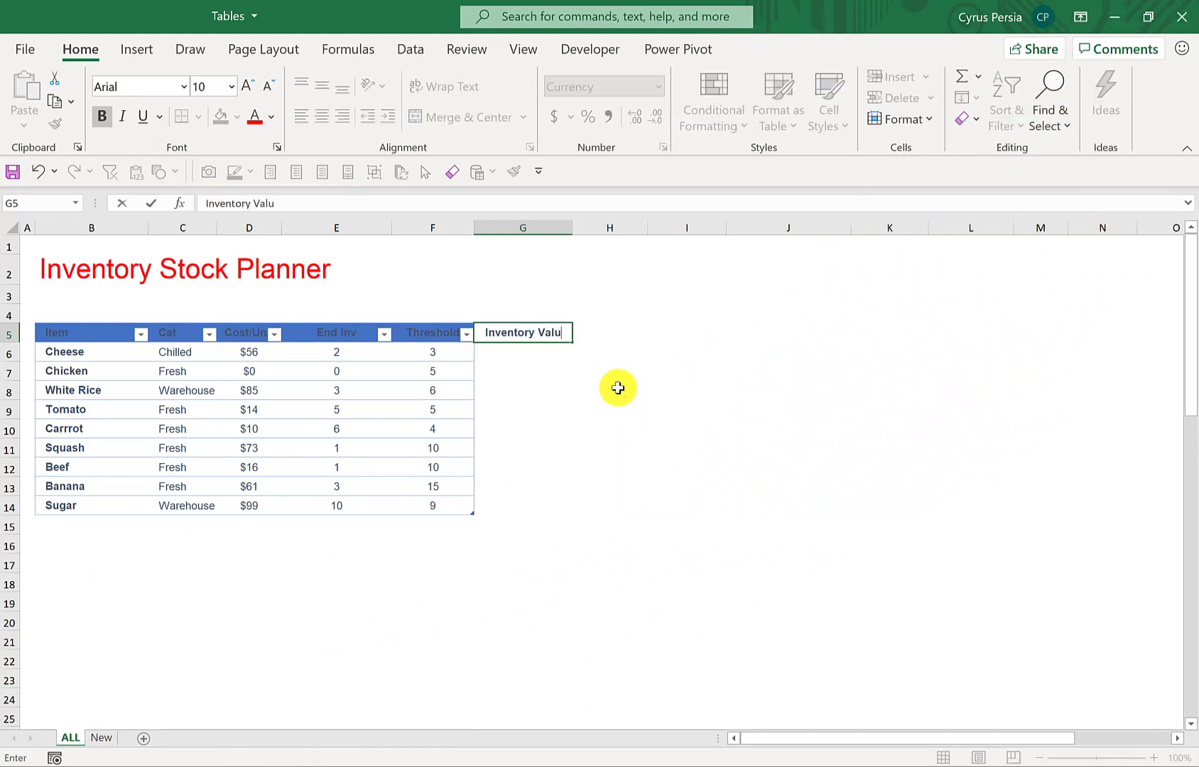
text(e)
key(Return)
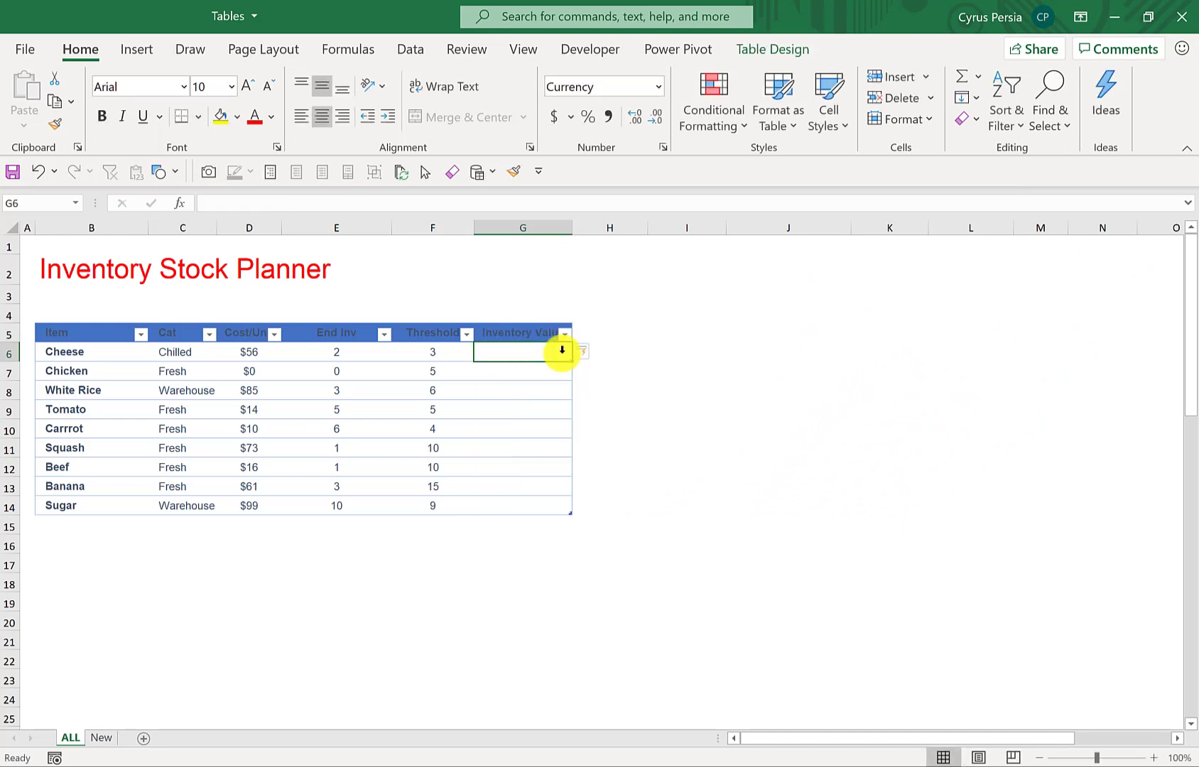
- Set the font colour of the table's header row to white and widen column G to fit its header
drag(527, 333, 112, 328)
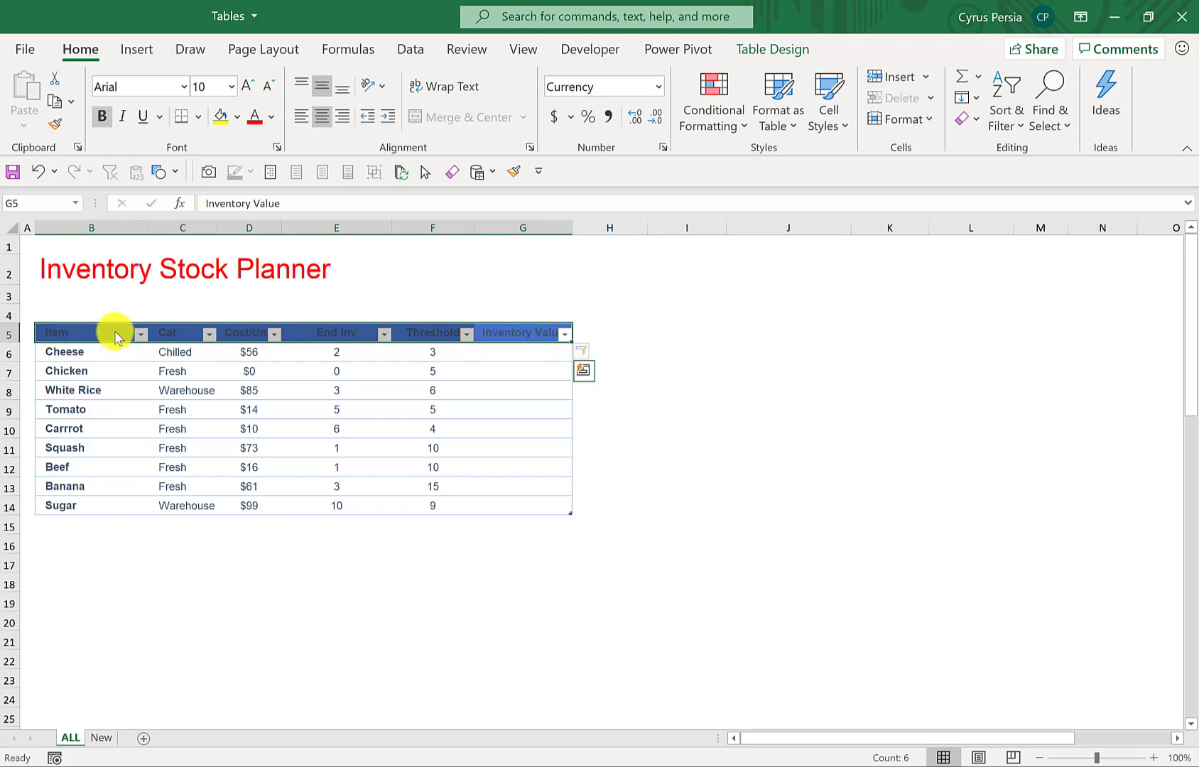
click(271, 117)
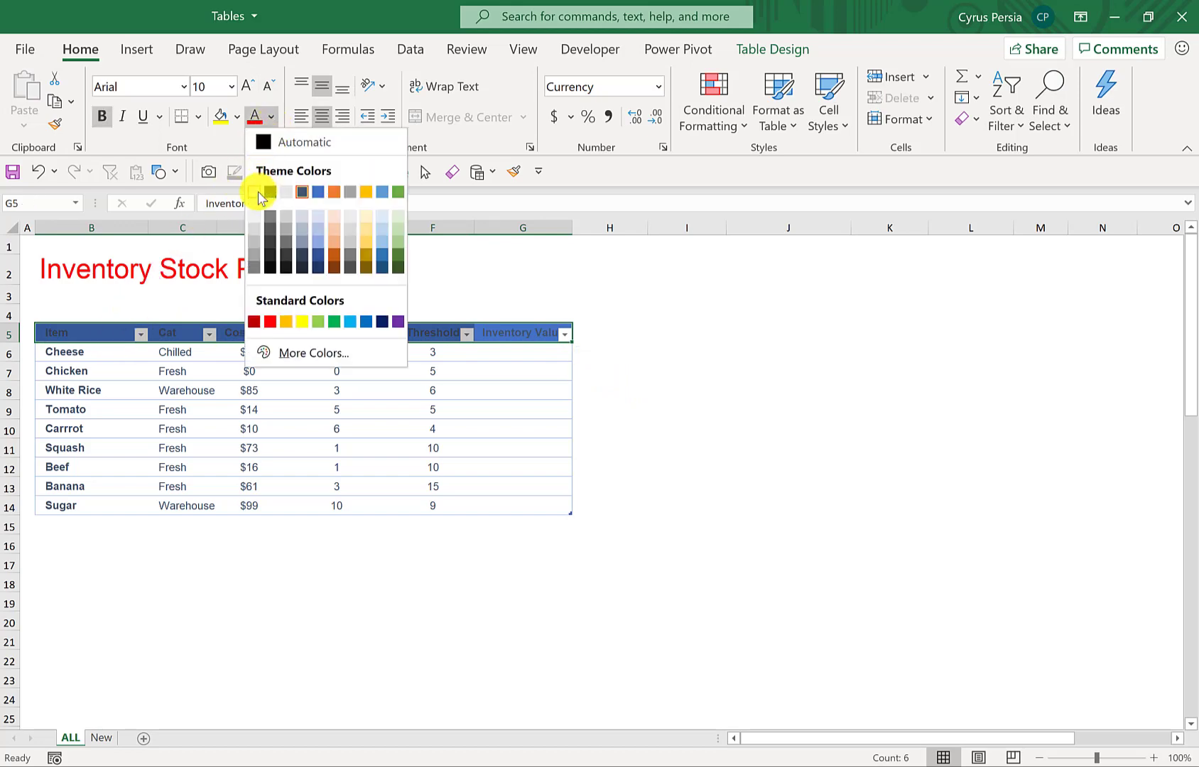
click(259, 189)
drag(703, 168, 748, 182)
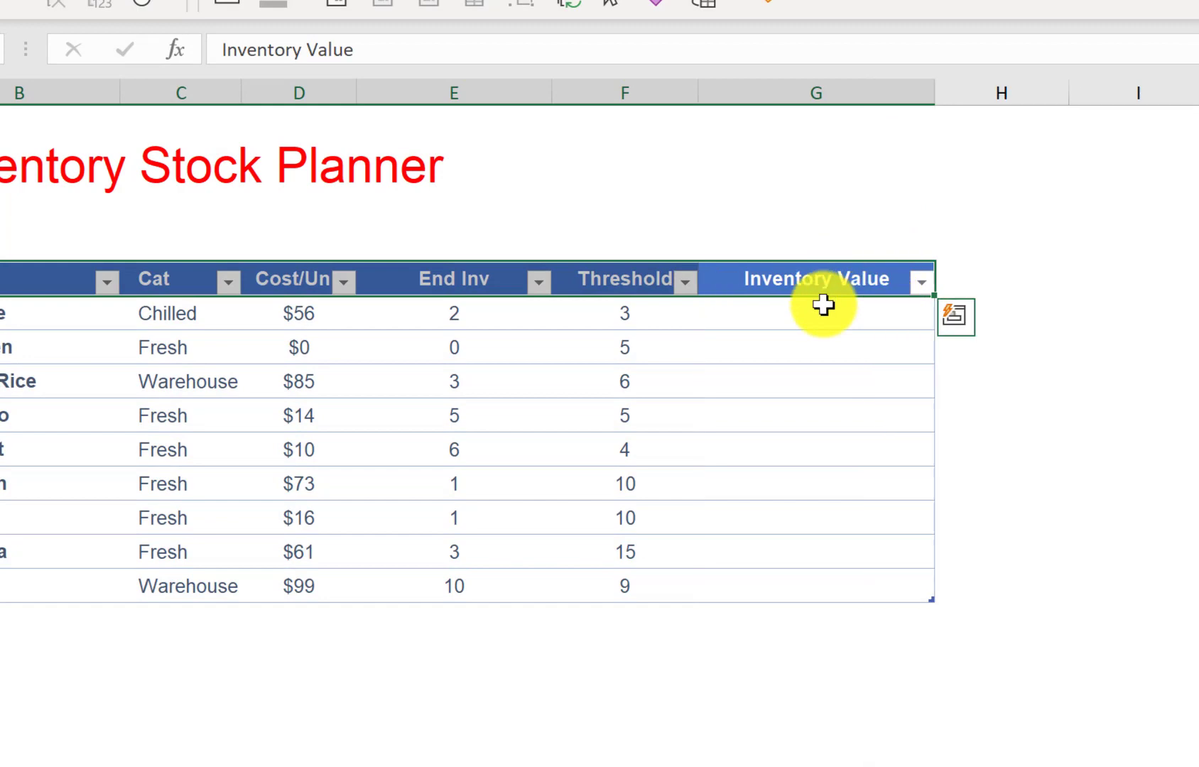
- Fill the Inventory Value column with the calculated formula =[@[Cost/Unit]]*[@[End Inv]], entered in G6
click(824, 307)
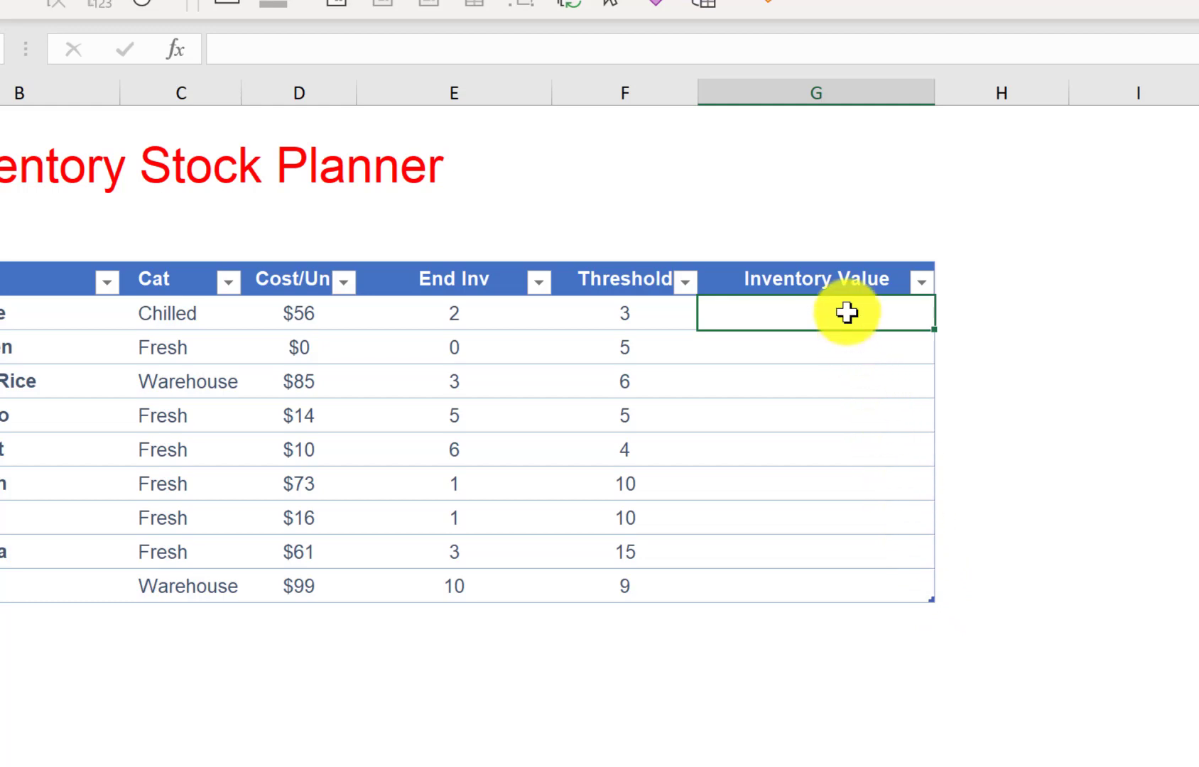
text(=)
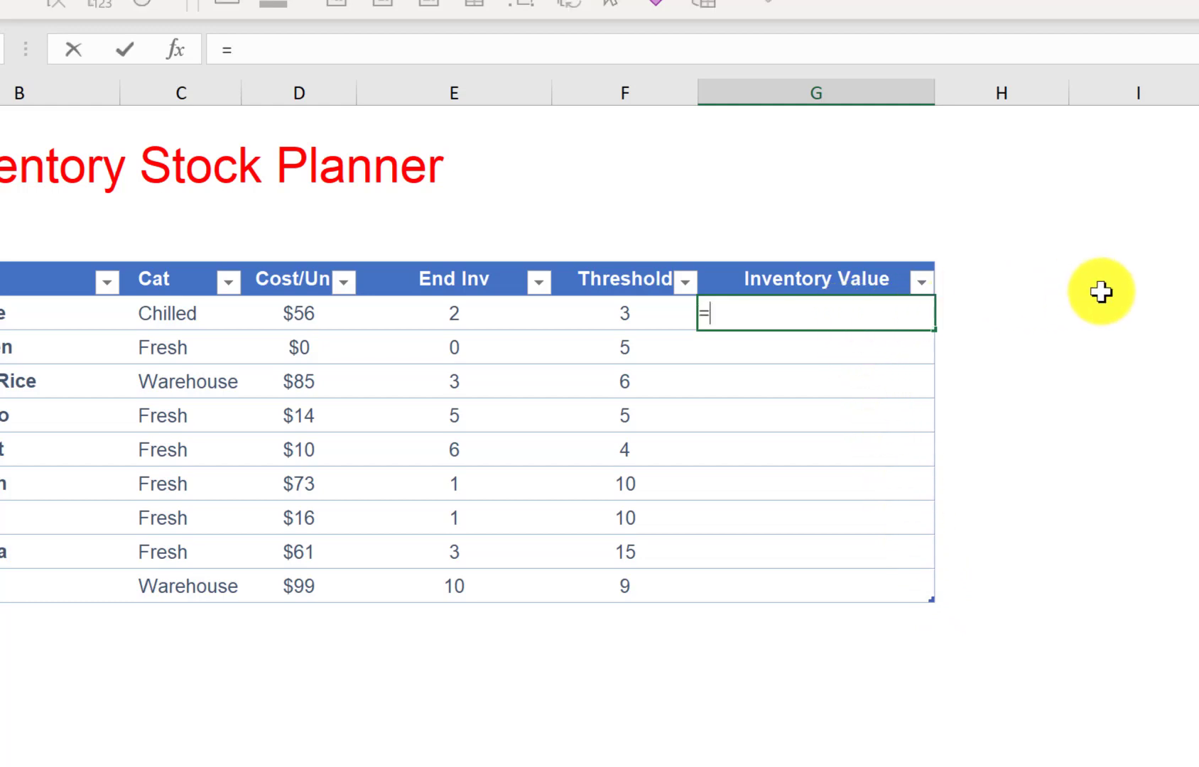
key(Left)
key(Left)
key(Left)
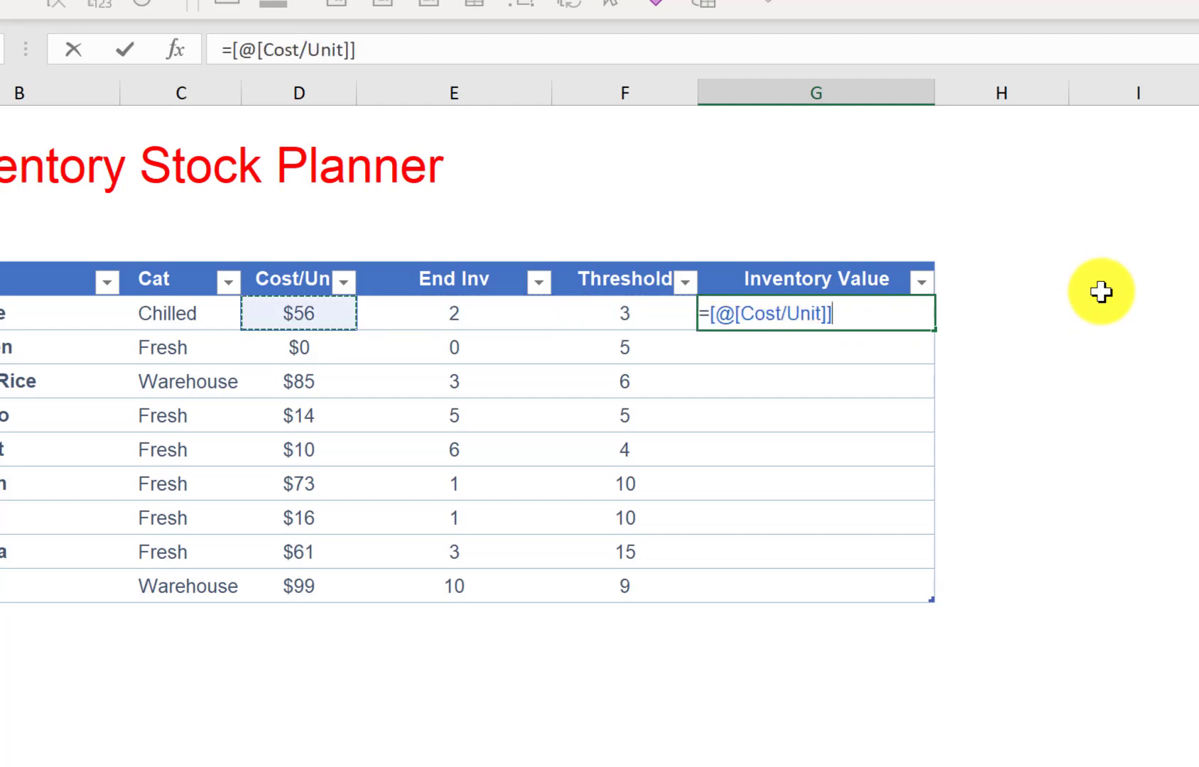
text(*)
key(Left)
key(Left)
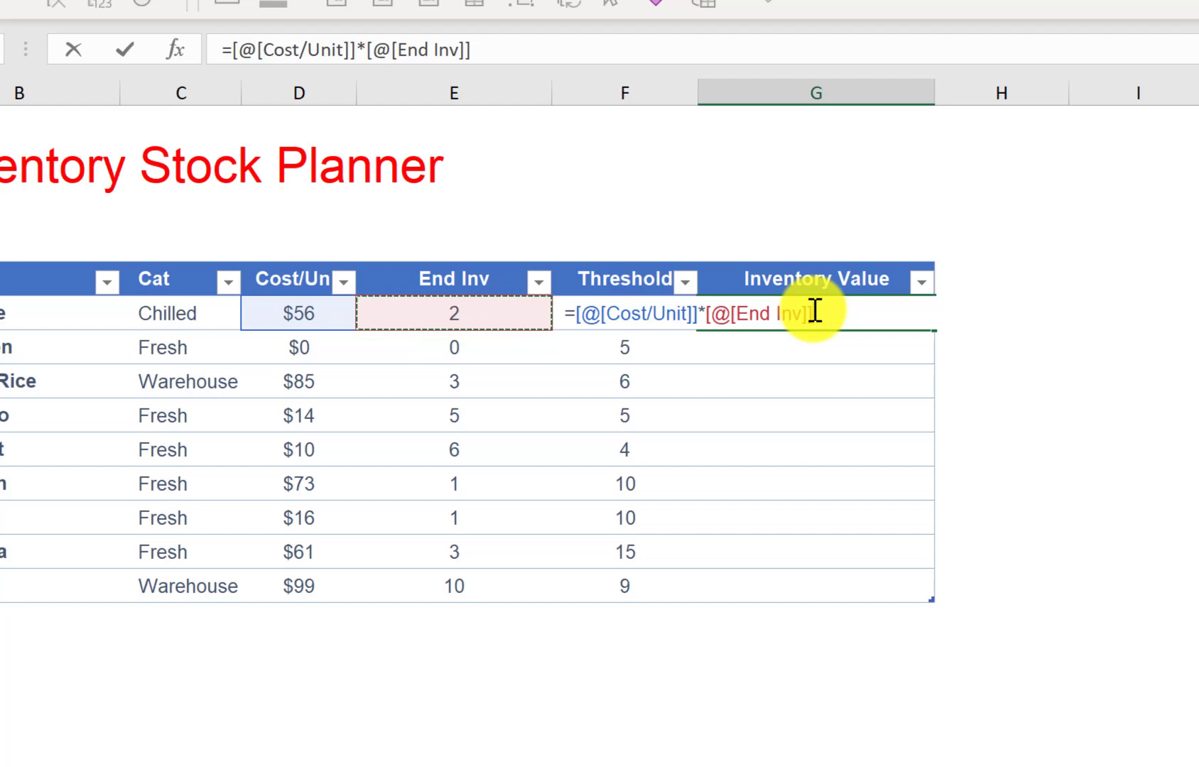
key(Return)
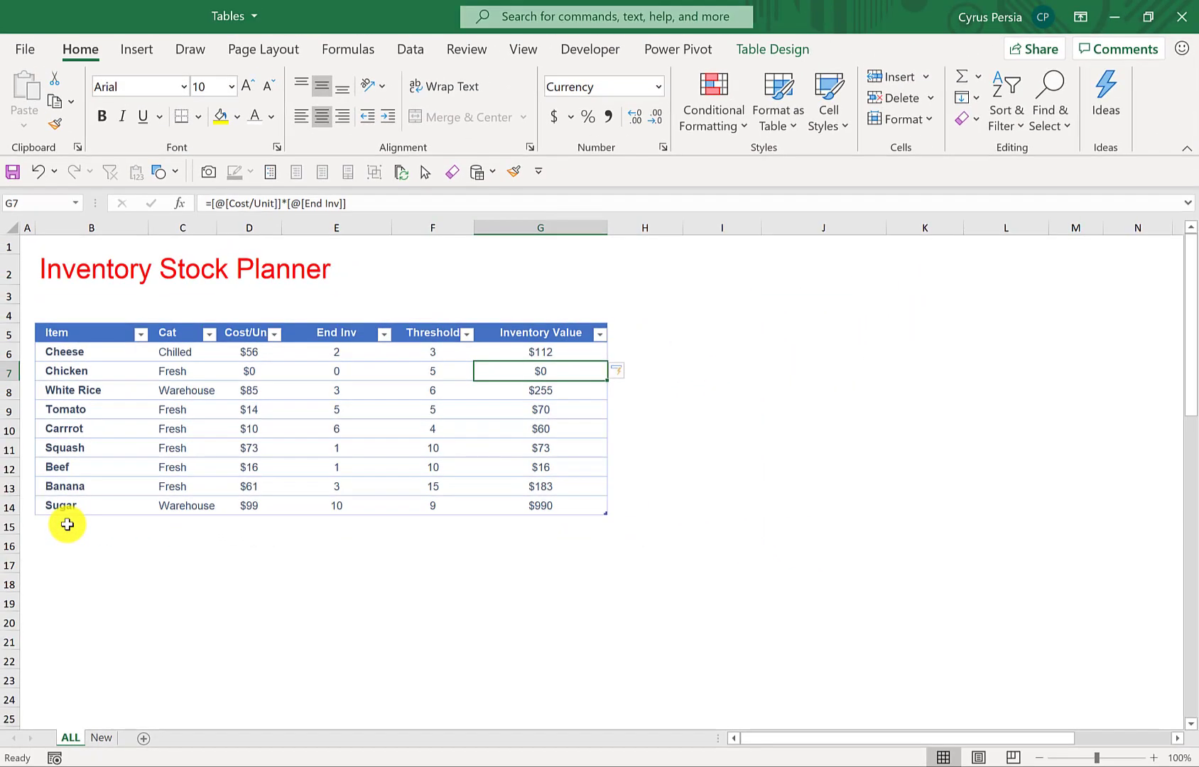
- Copy the Potato, Coleslaw, Shrimp and Lemon rows from the New sheet to B15 on the ALL sheet, and check the formula in G15
click(68, 524)
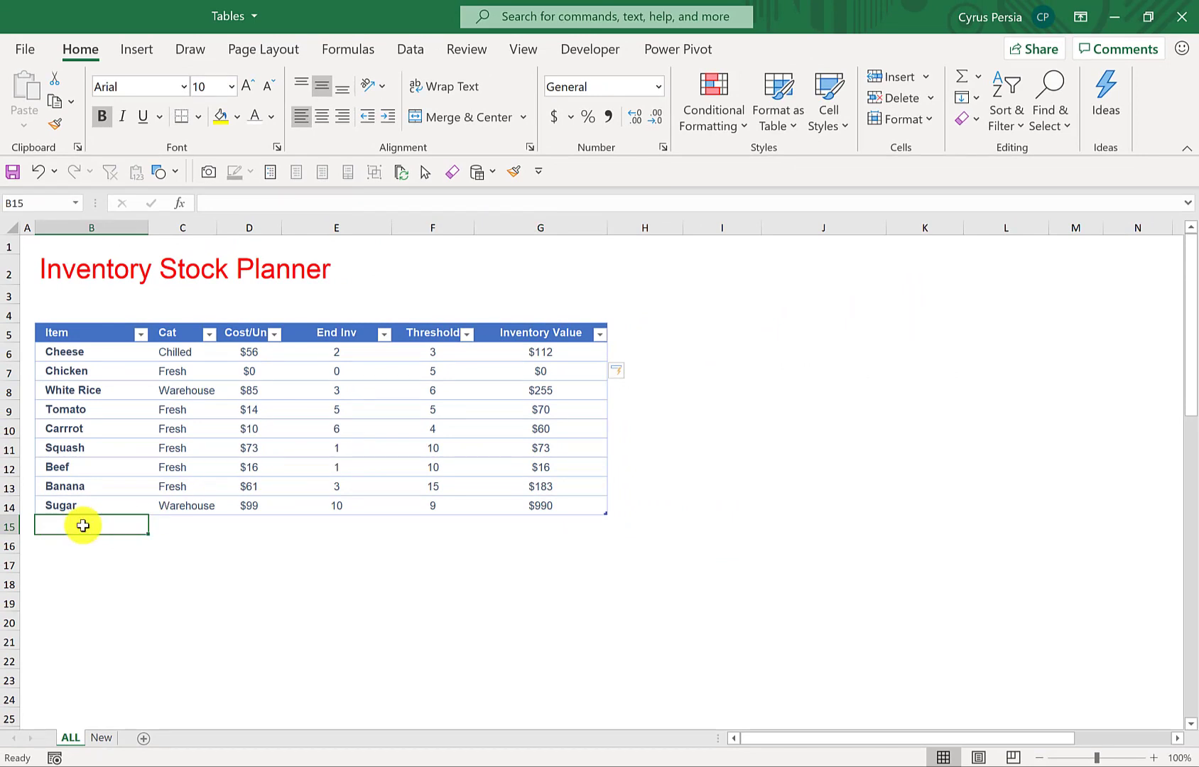
click(101, 738)
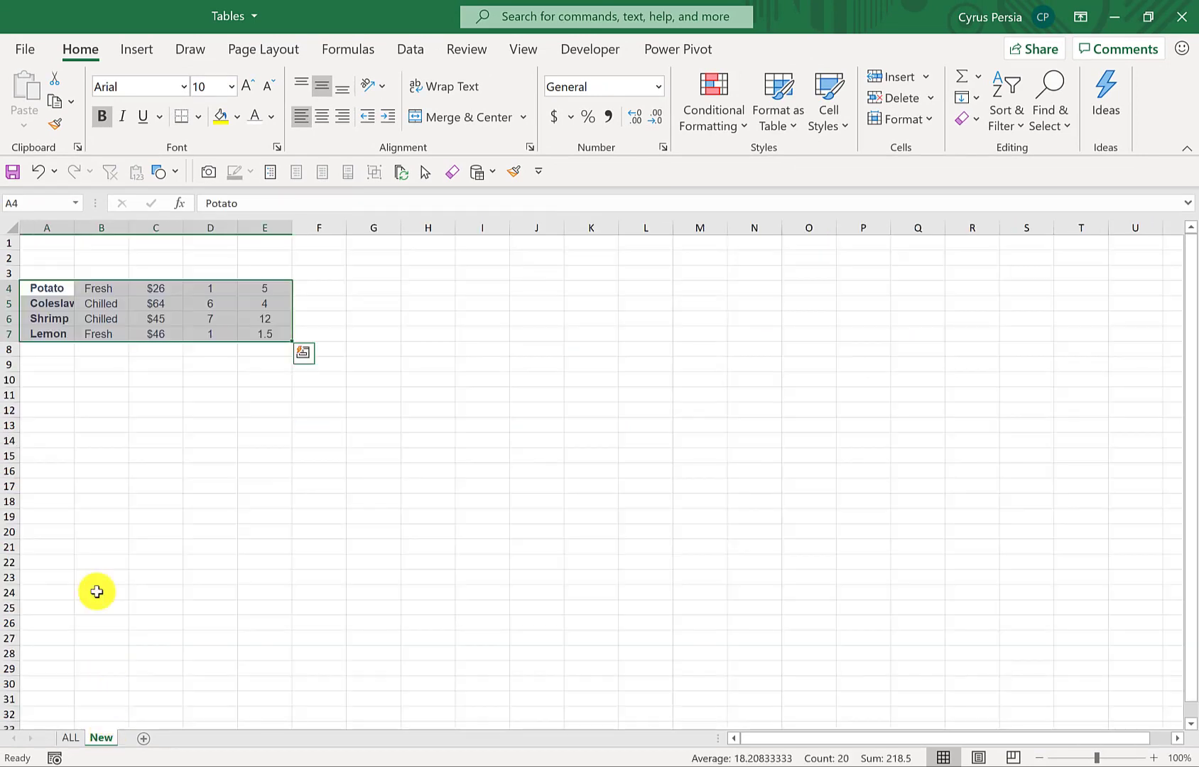
key(ctrl+c)
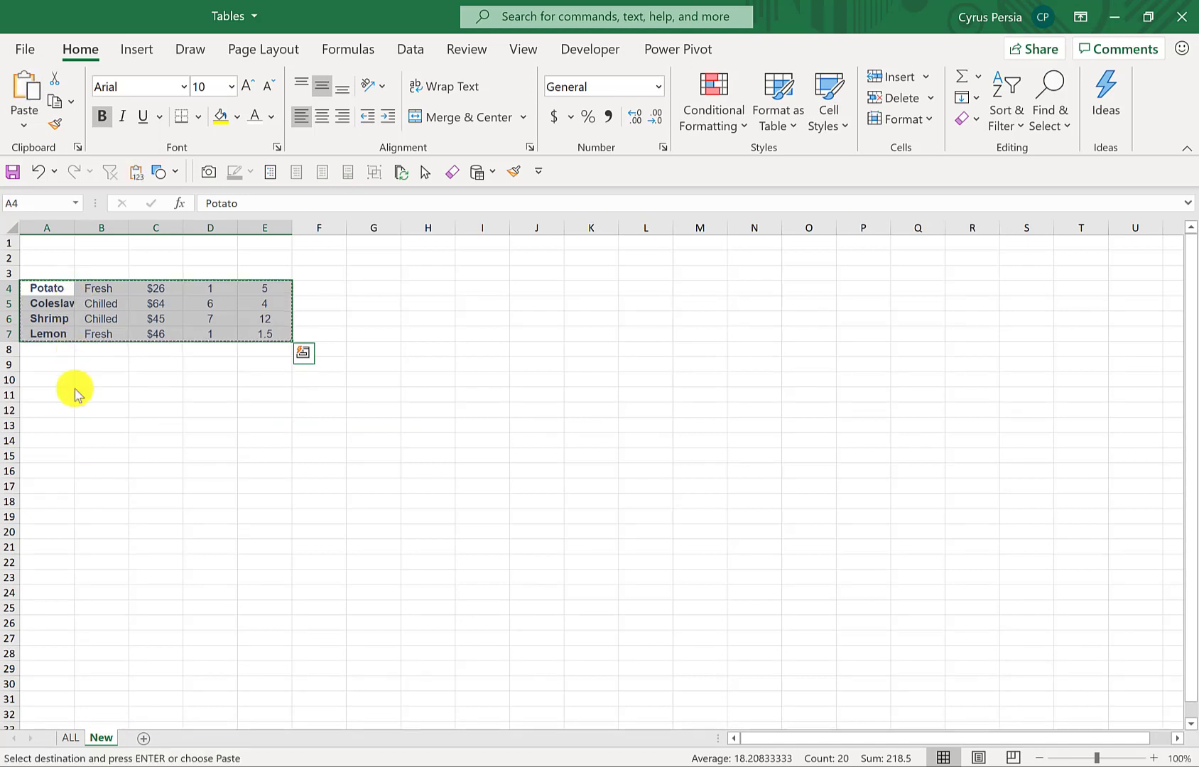
click(73, 736)
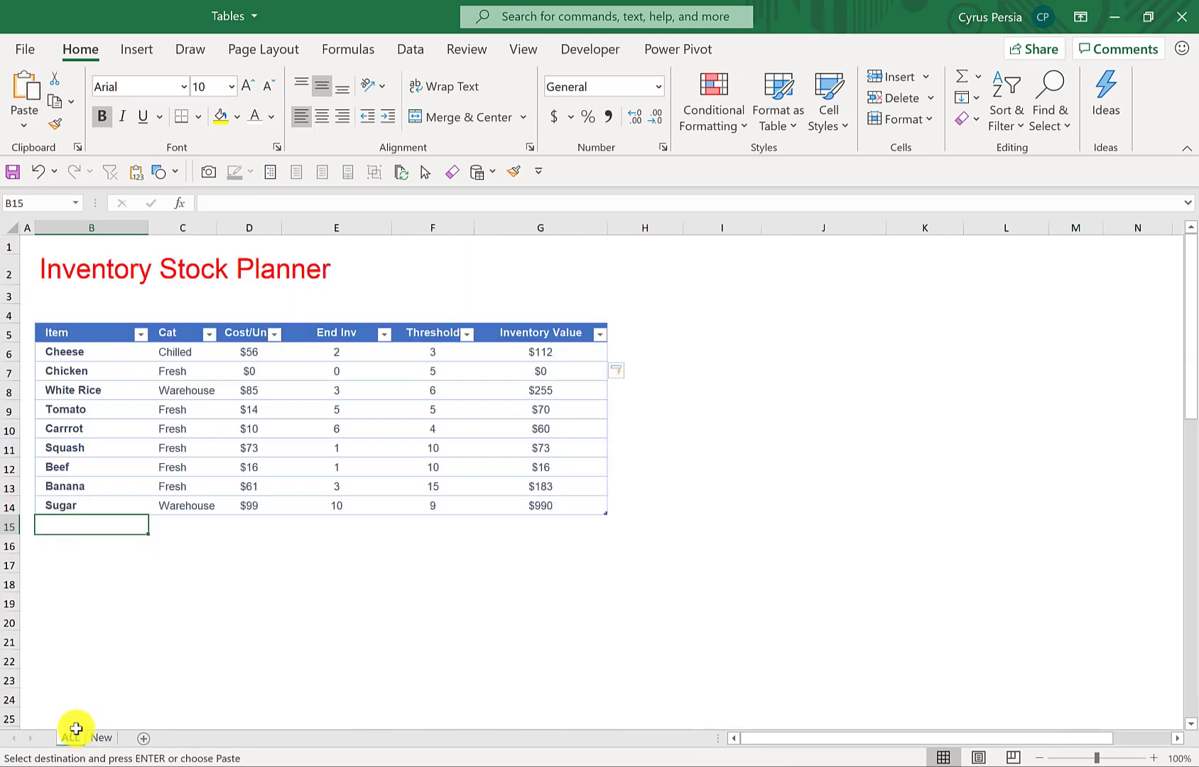
click(102, 578)
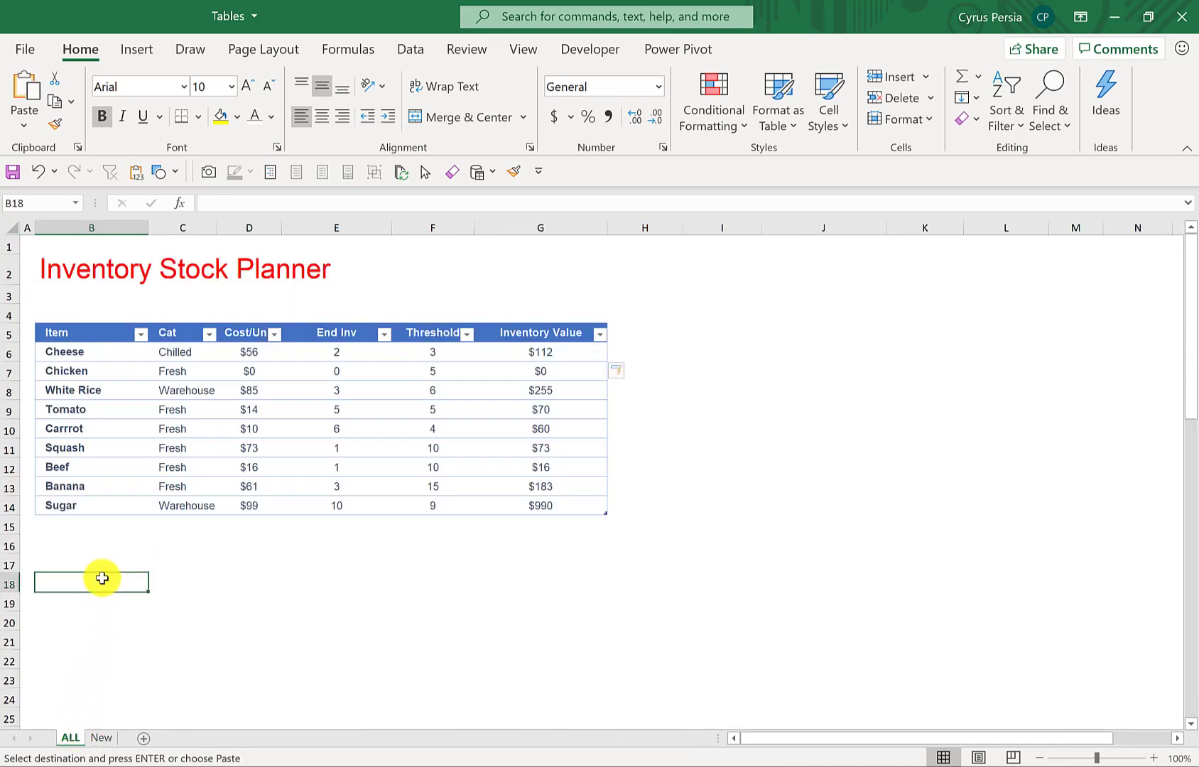
click(100, 527)
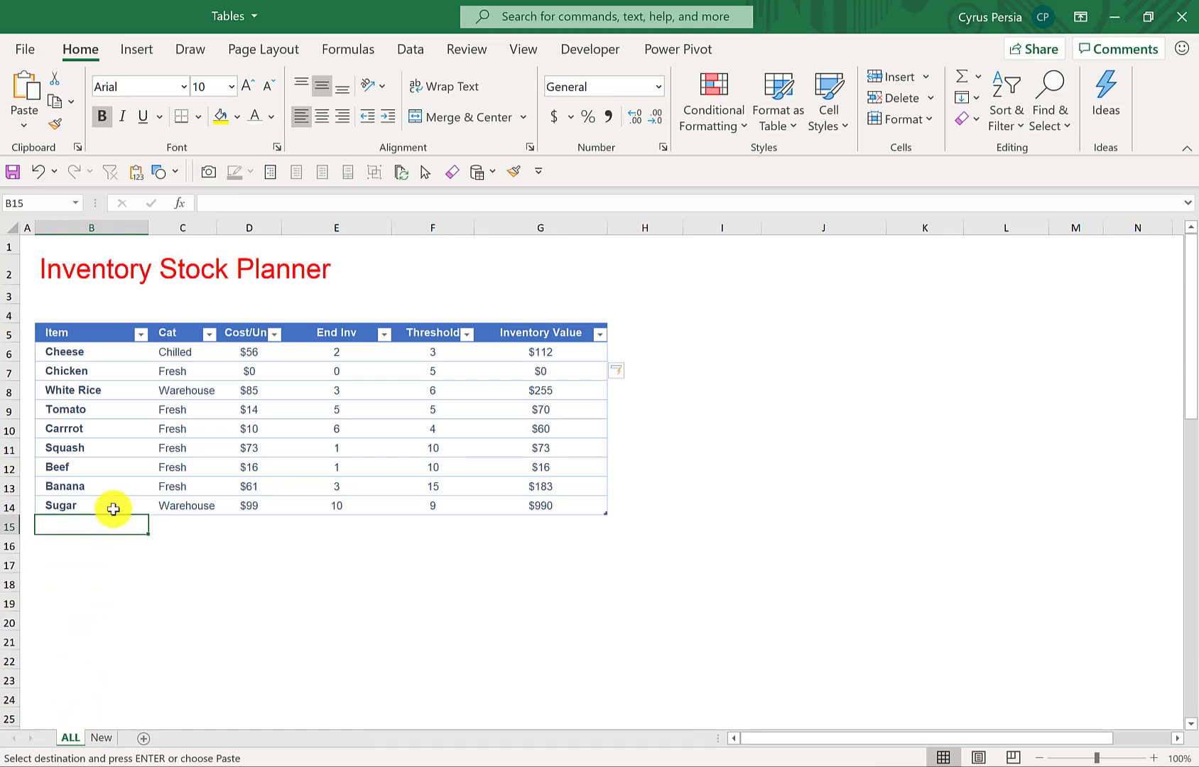
key(ctrl+v)
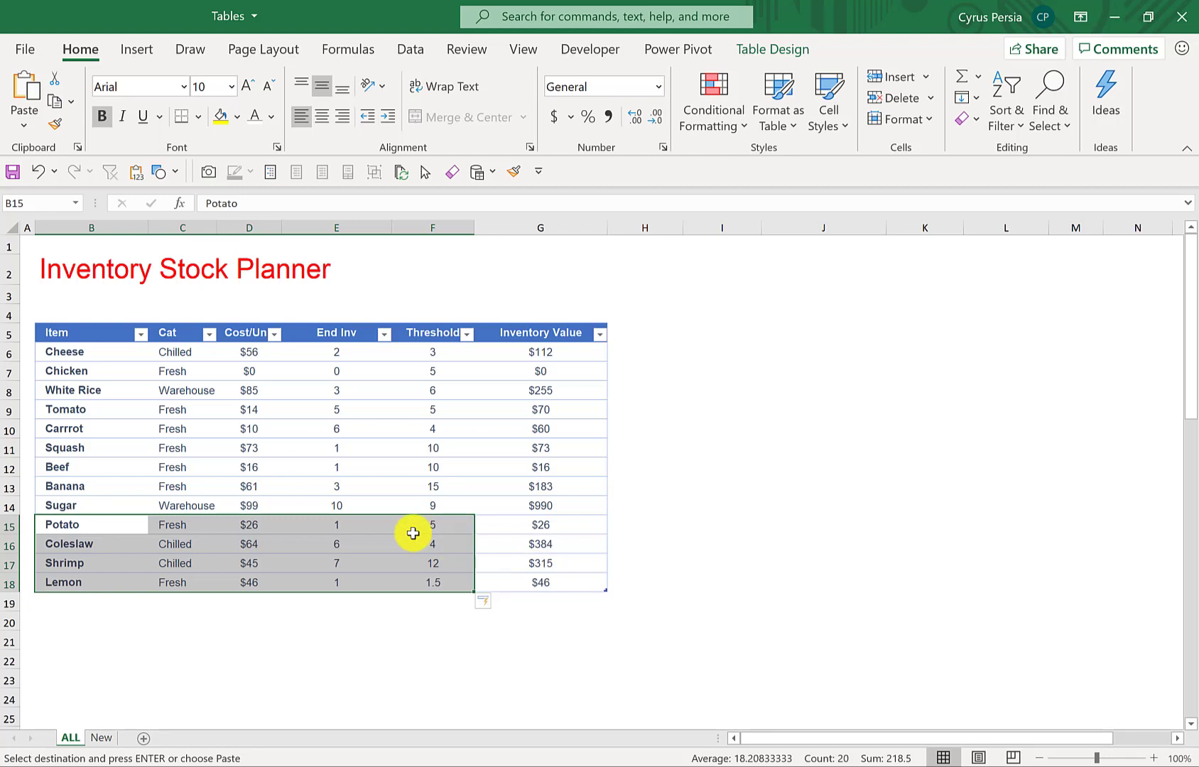
click(540, 525)
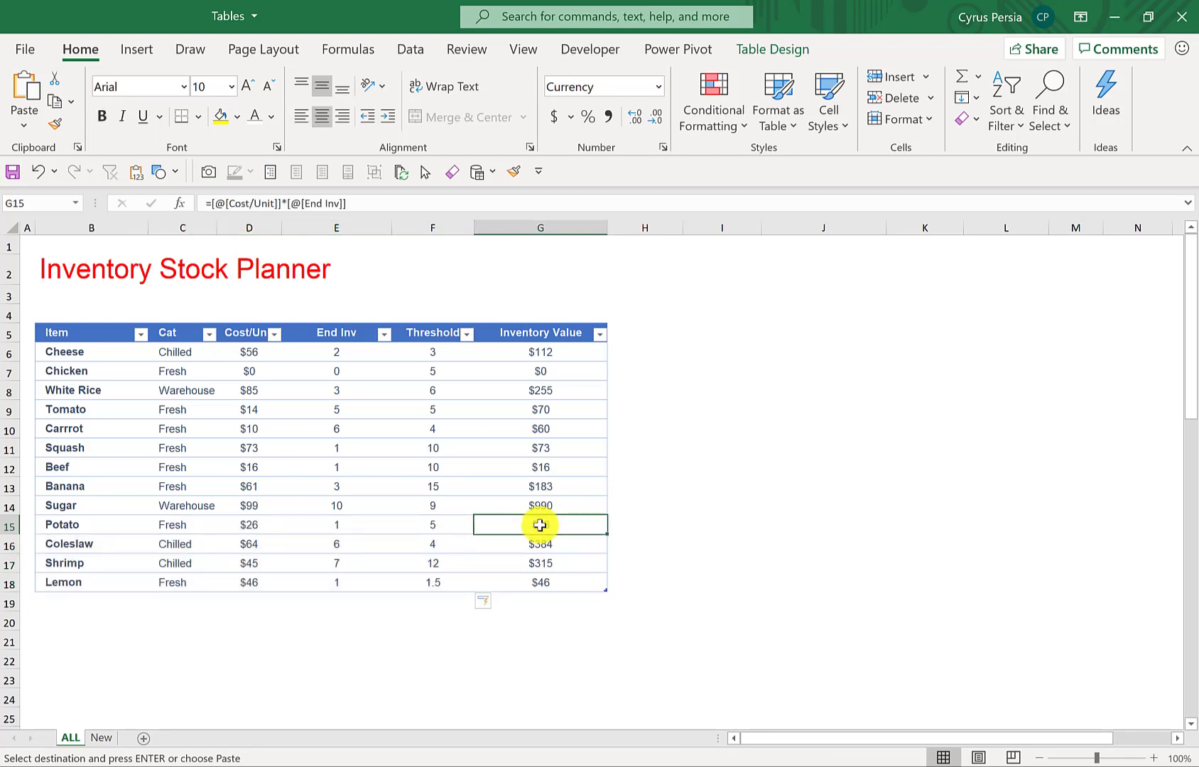